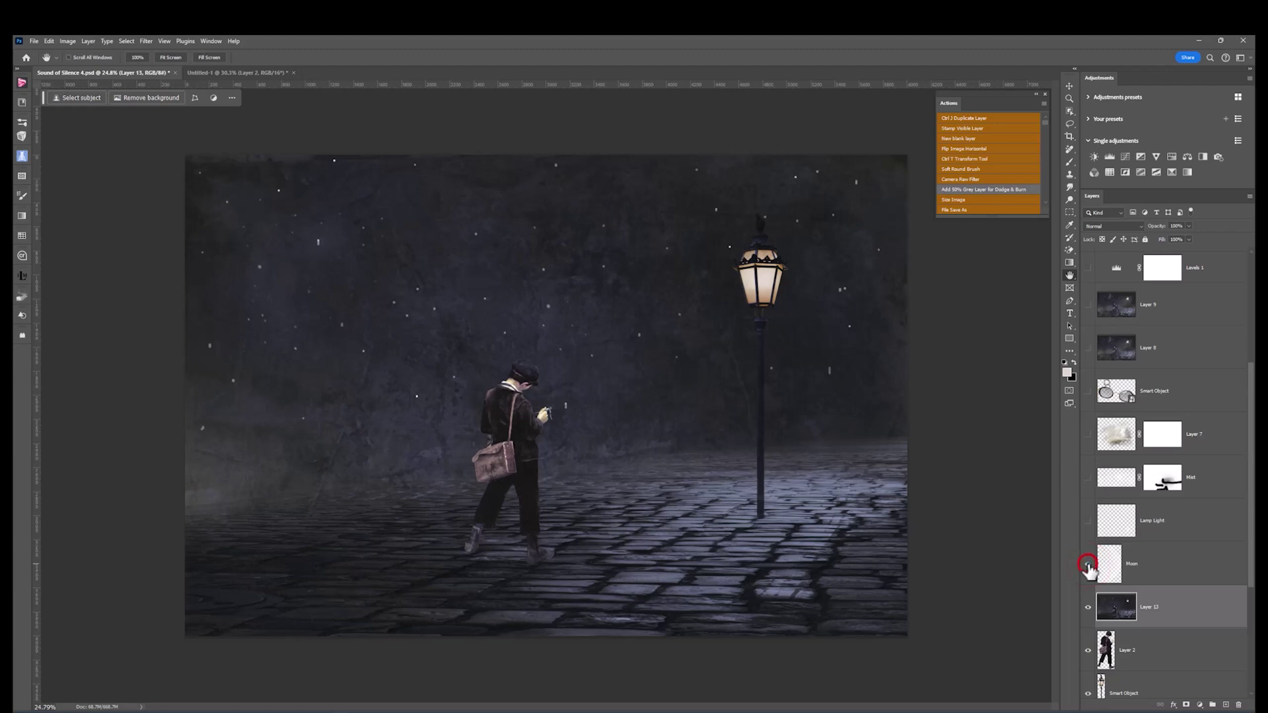
Make the Moon layer and the Lamp Light layer visible, selecting each in turn
{"action": "left_click", "coordinate": [1089, 565]}
{"action": "left_click", "coordinate": [1109, 566]}
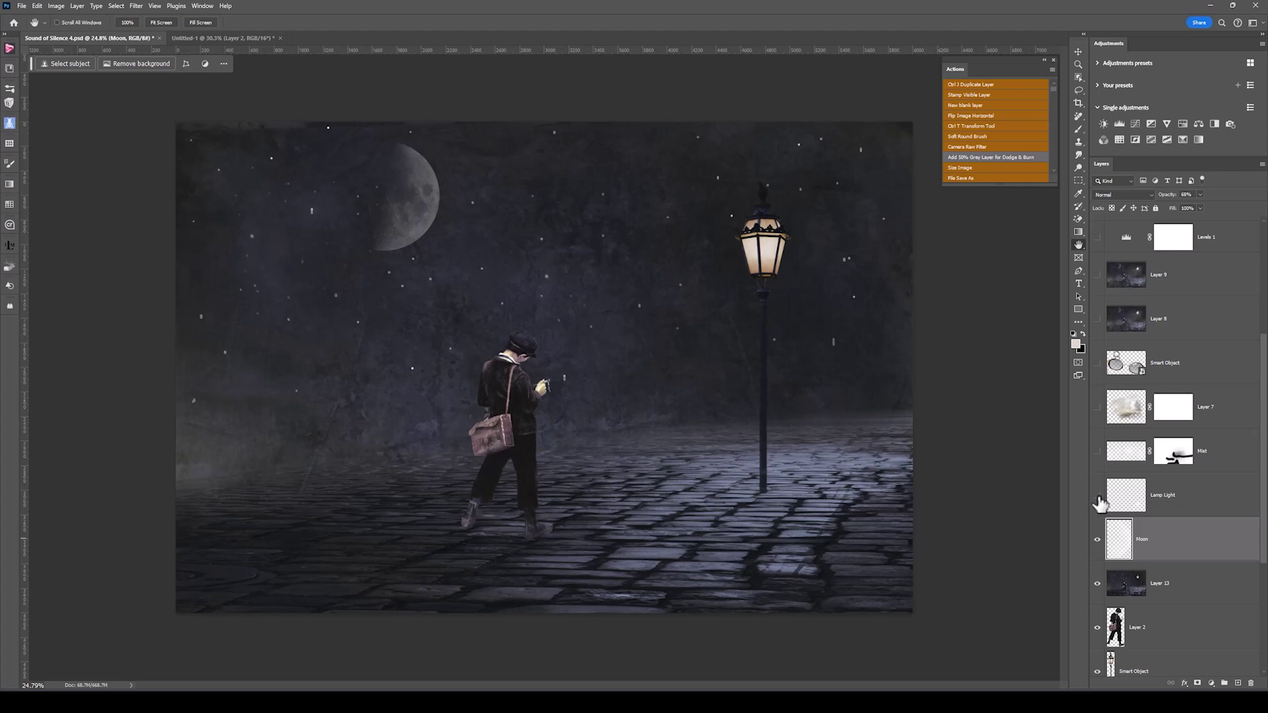
{"action": "left_click", "coordinate": [1098, 495]}
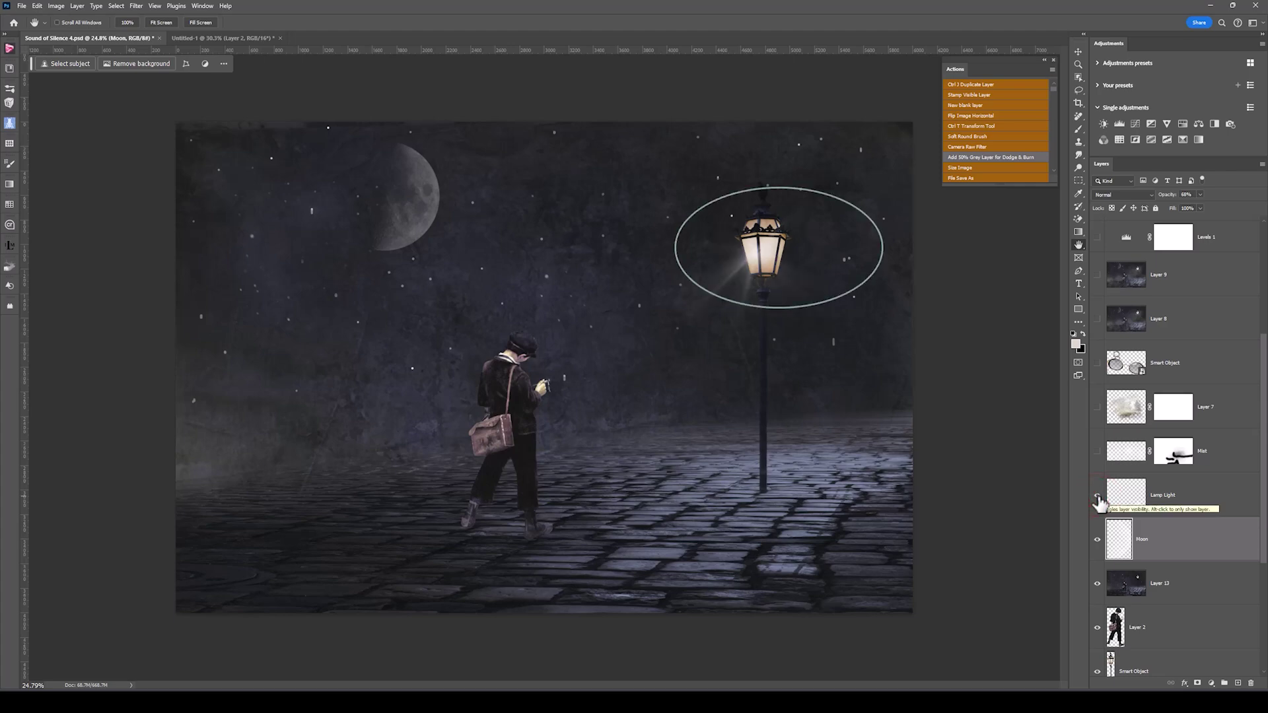
{"action": "left_click", "coordinate": [1123, 497]}
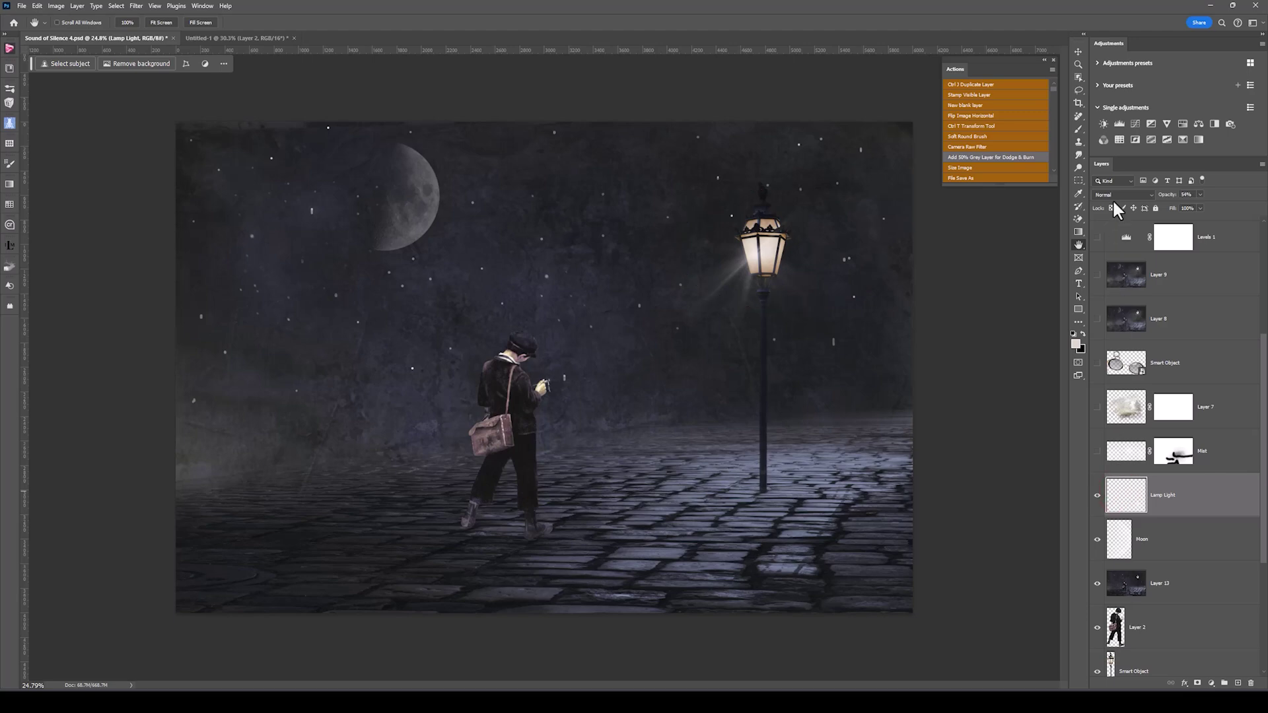
Try the Lamp Light layer at 100% opacity and cancel the change
{"action": "left_click", "coordinate": [1201, 194]}
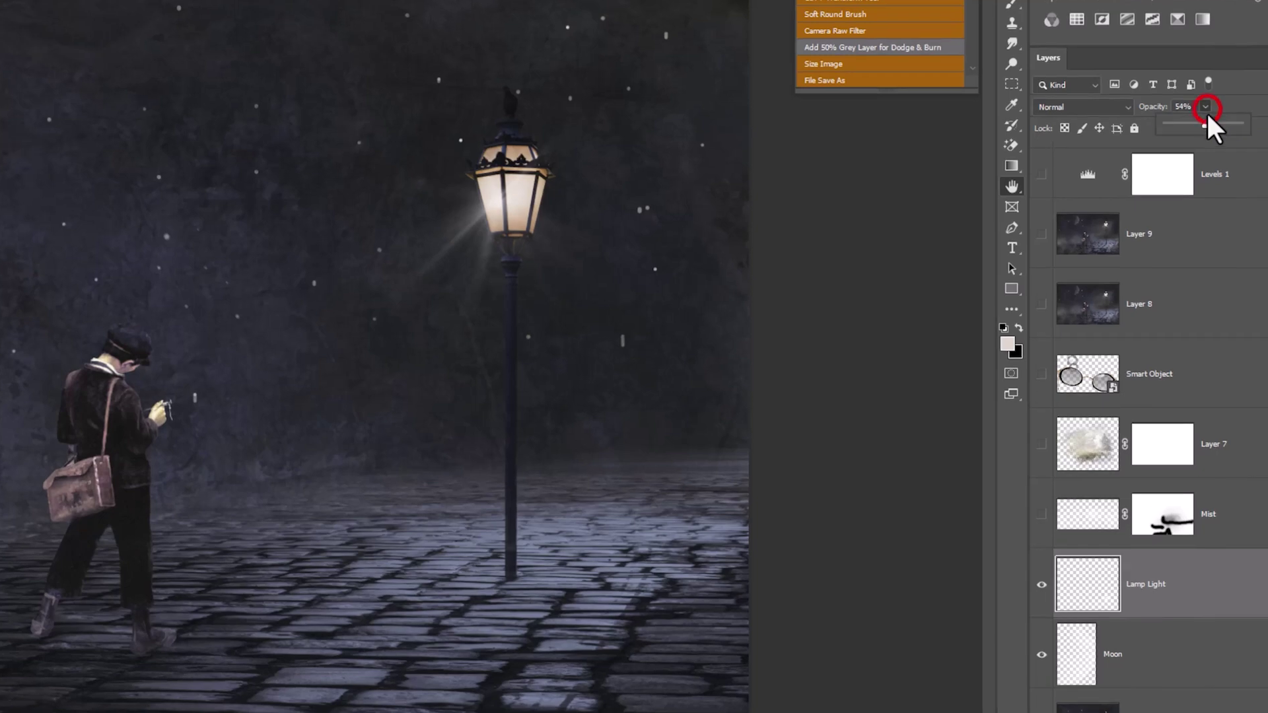
{"action": "left_click_drag", "start_coordinate": [1206, 124], "coordinate": [1241, 126]}
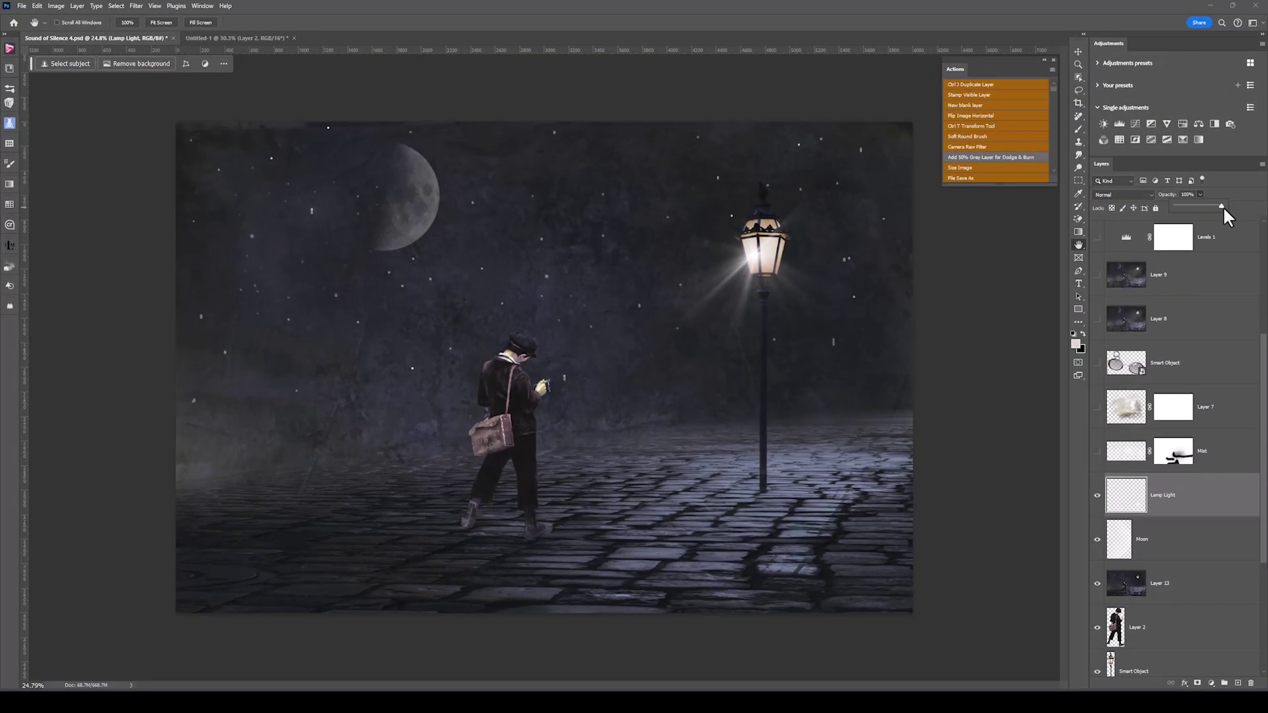
{"action": "key", "text": "Escape"}
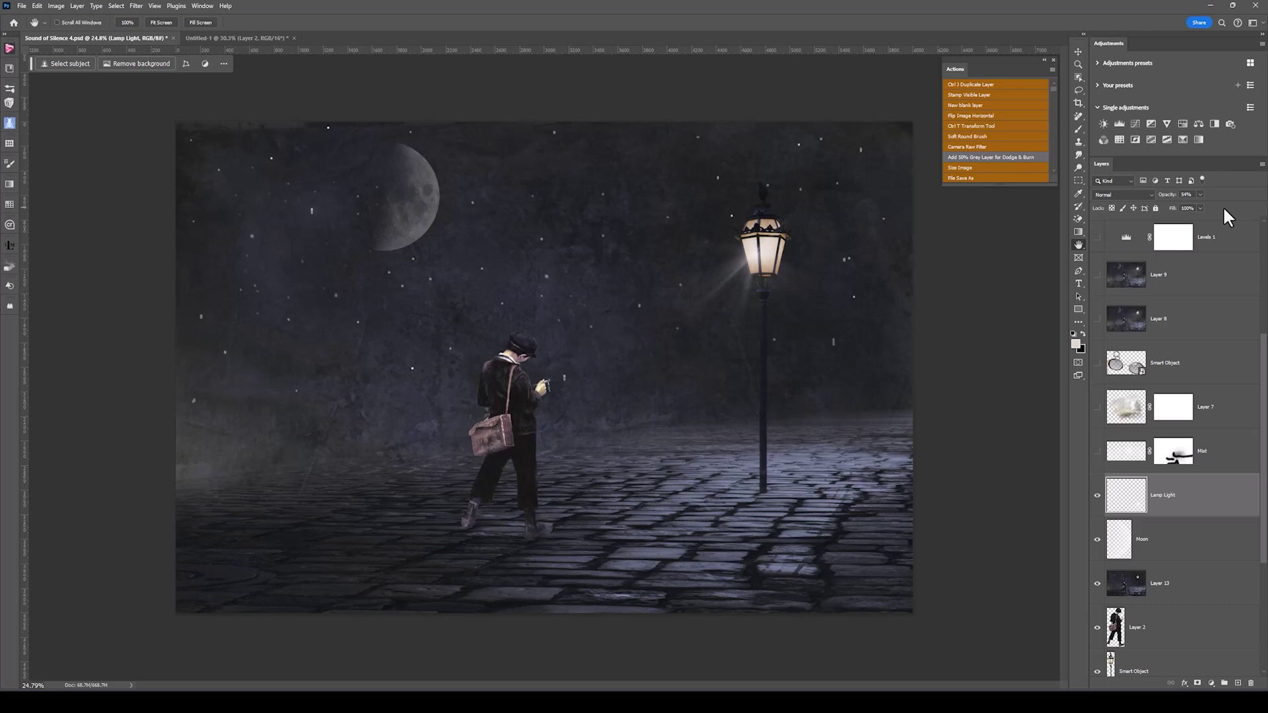
Make the Mist layer and Layer 7 above it visible, selecting each in turn
{"action": "left_click", "coordinate": [1098, 455]}
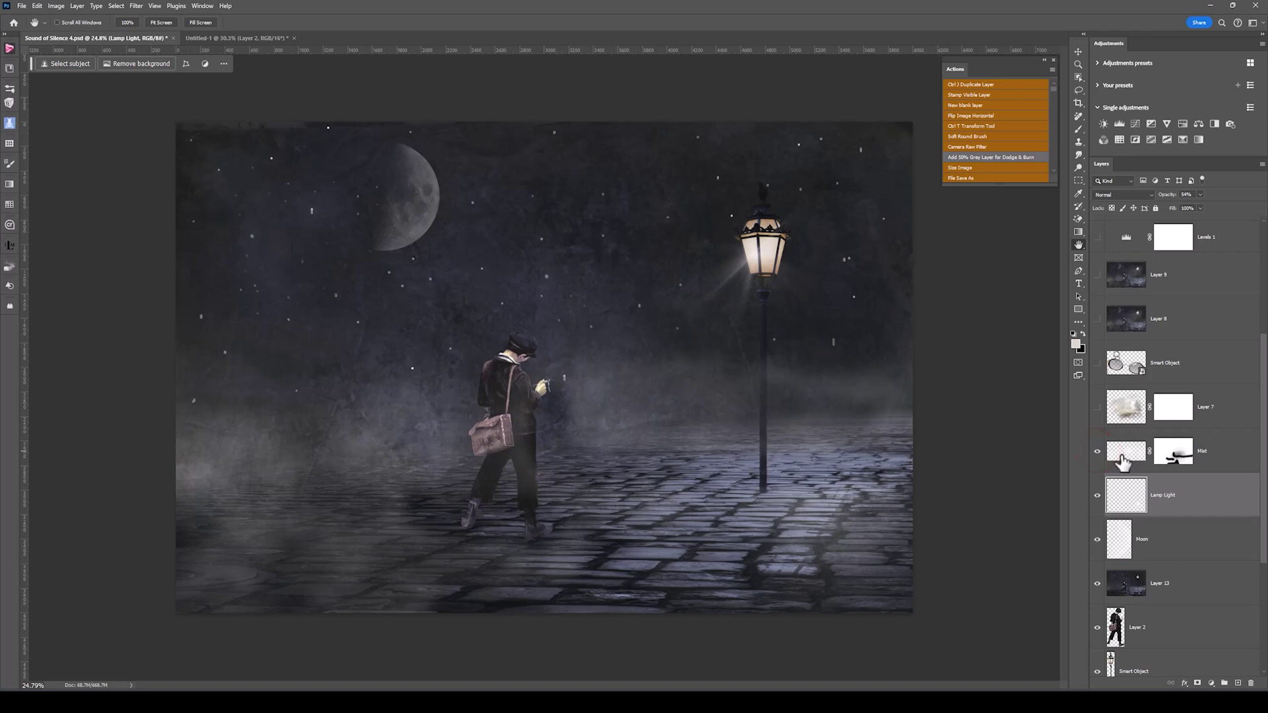
{"action": "left_click", "coordinate": [1121, 456]}
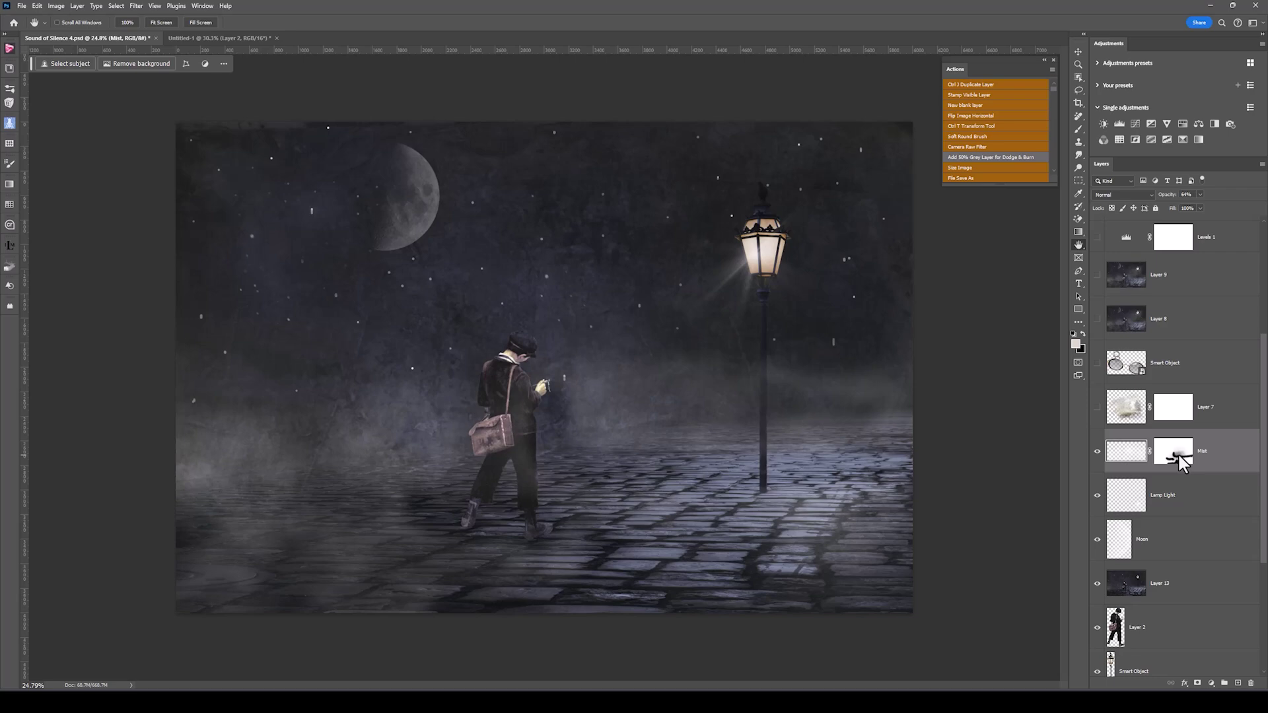
{"action": "left_click", "coordinate": [1097, 407]}
{"action": "left_click", "coordinate": [1123, 411]}
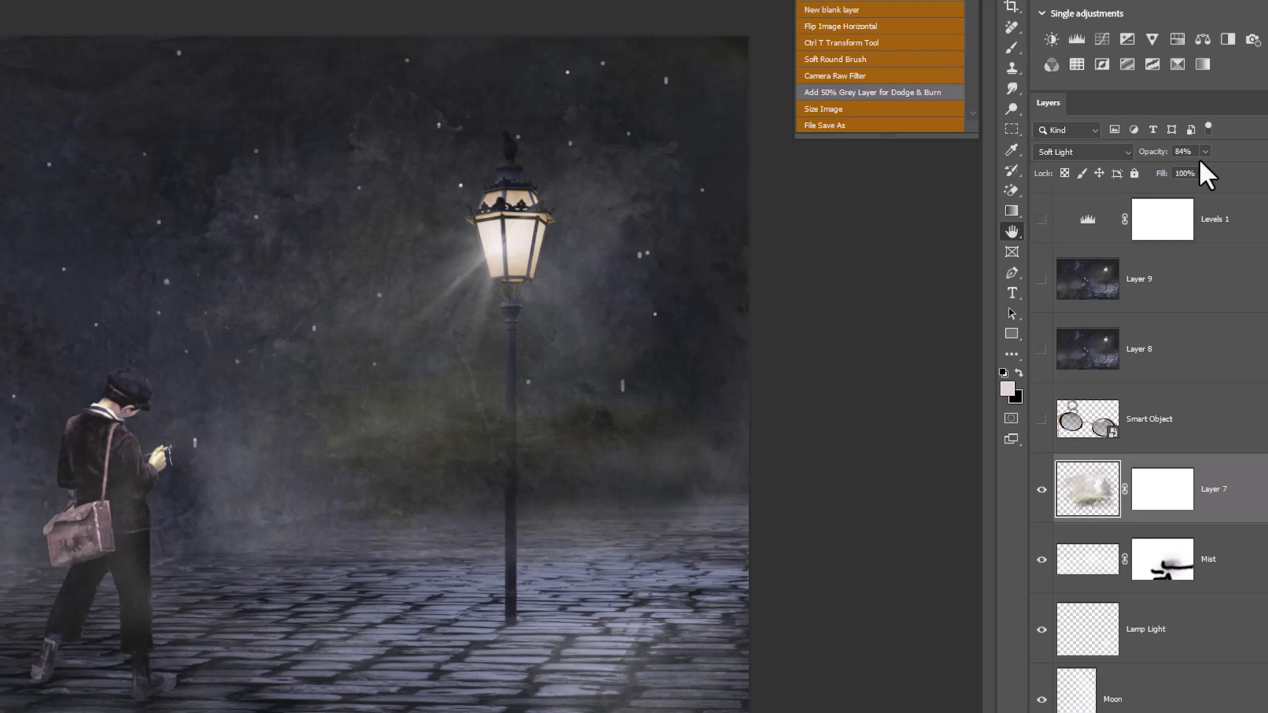
Try Layer 7 in Normal blend mode at 100% opacity to reveal its painted texture around the lamp
{"action": "left_click", "coordinate": [1097, 153]}
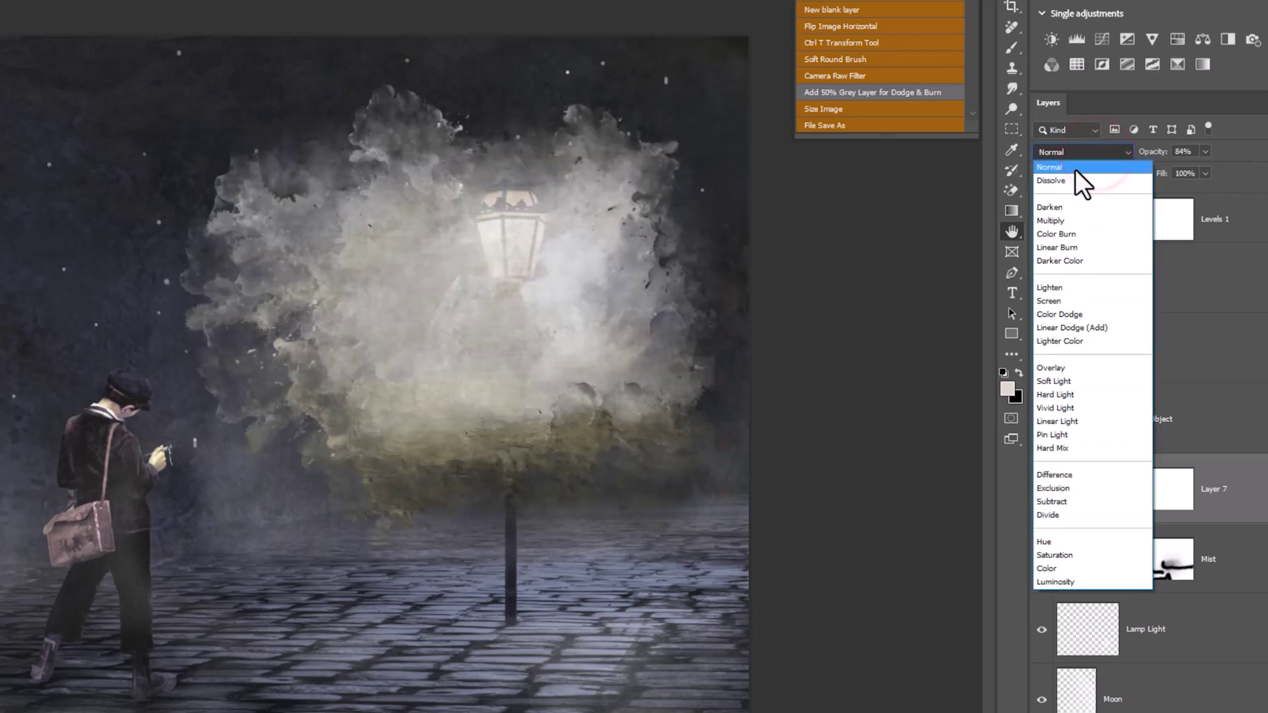
{"action": "left_click", "coordinate": [1075, 168]}
{"action": "left_click", "coordinate": [1206, 152]}
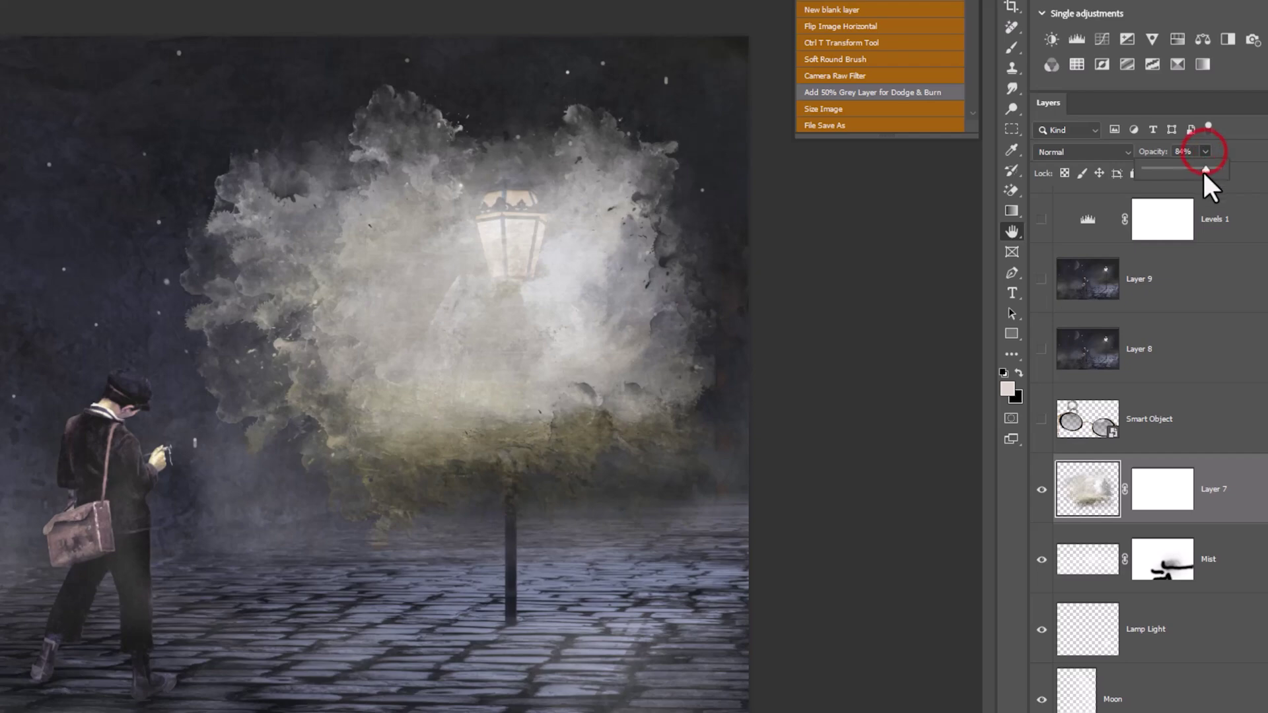
{"action": "left_click_drag", "start_coordinate": [1205, 170], "coordinate": [1226, 171]}
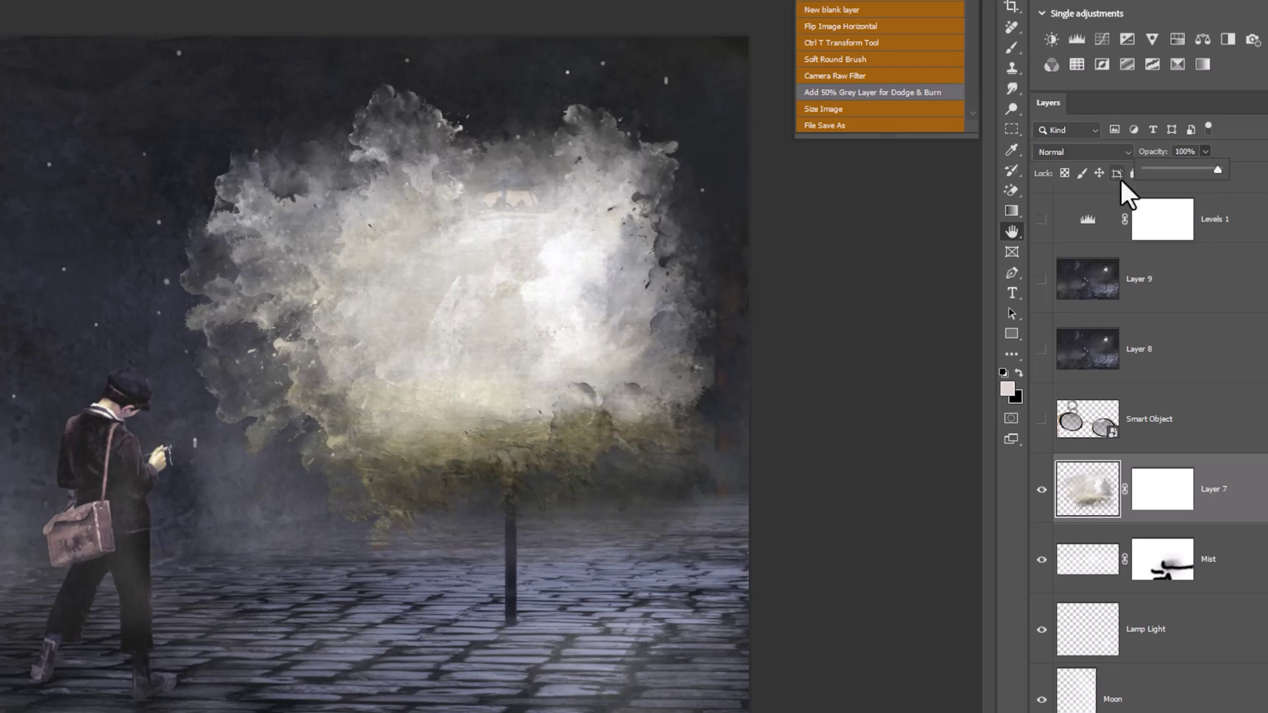
Return Layer 7 to Soft Light blend mode at 84% opacity
{"action": "left_click", "coordinate": [1086, 152]}
{"action": "left_click", "coordinate": [1086, 152]}
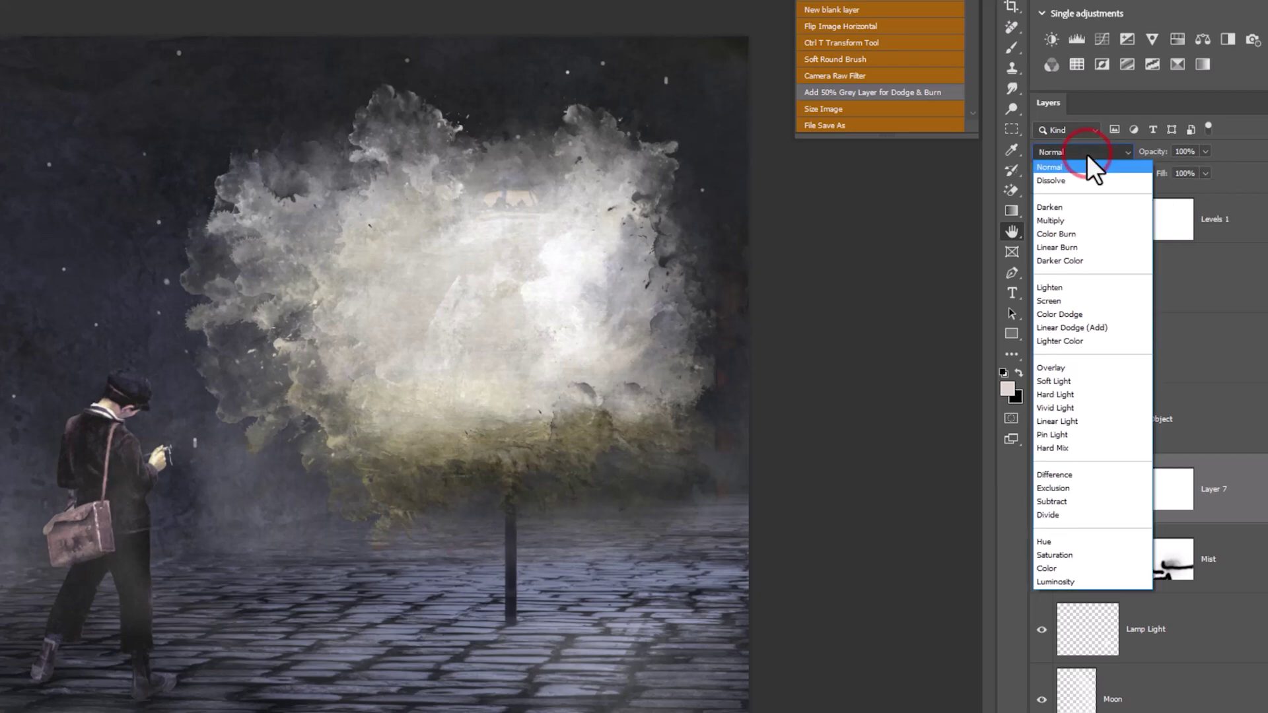
{"action": "left_click", "coordinate": [1052, 381]}
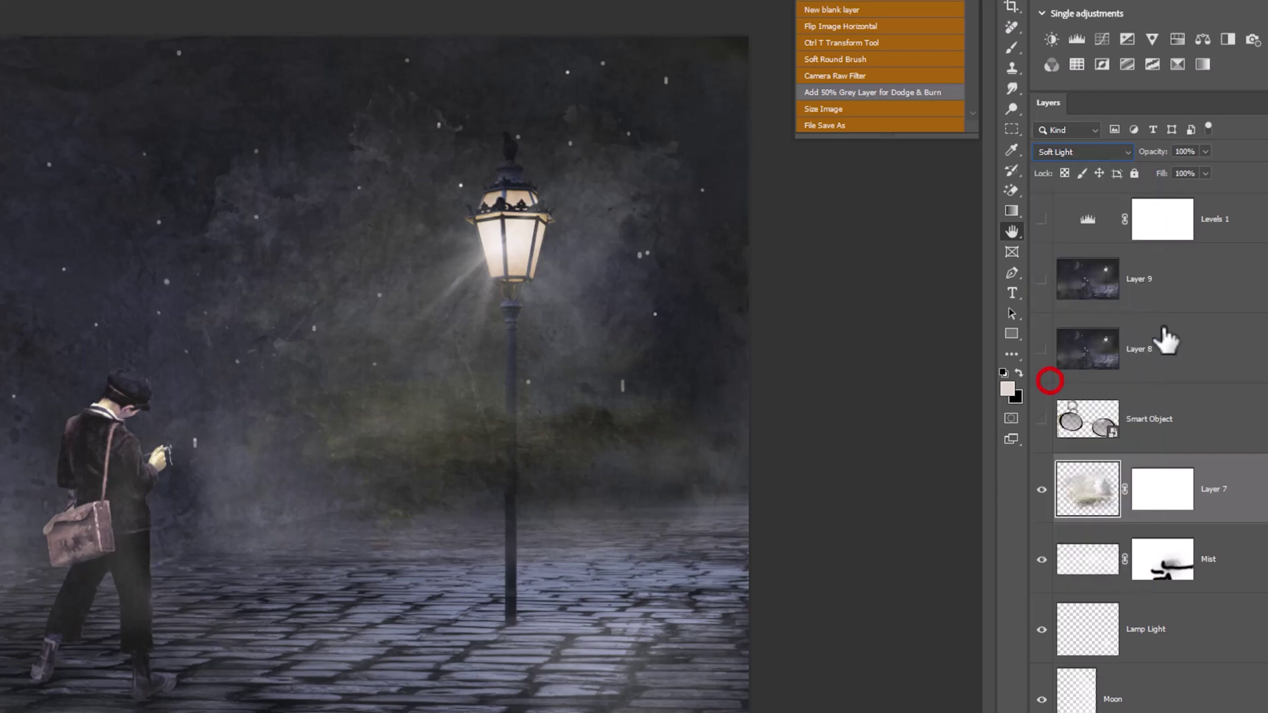
{"action": "key", "text": "ctrl+z"}
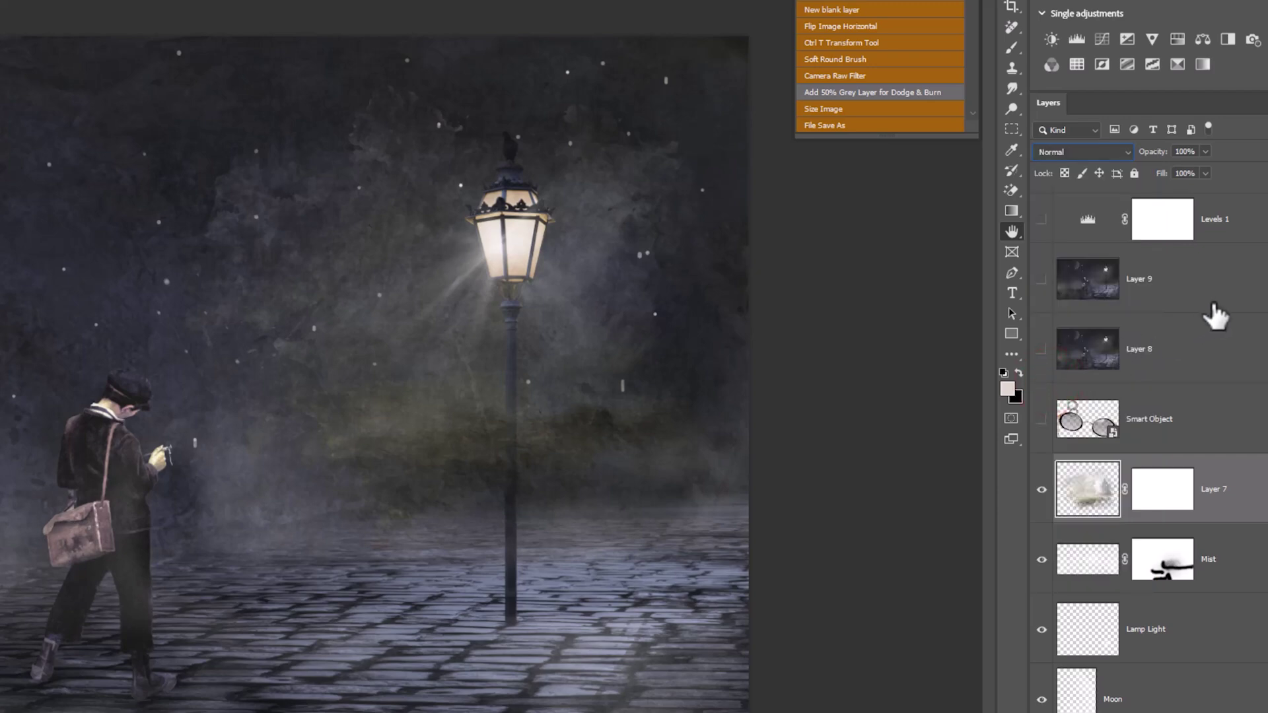
{"action": "key", "text": "8"}
{"action": "key", "text": "4"}
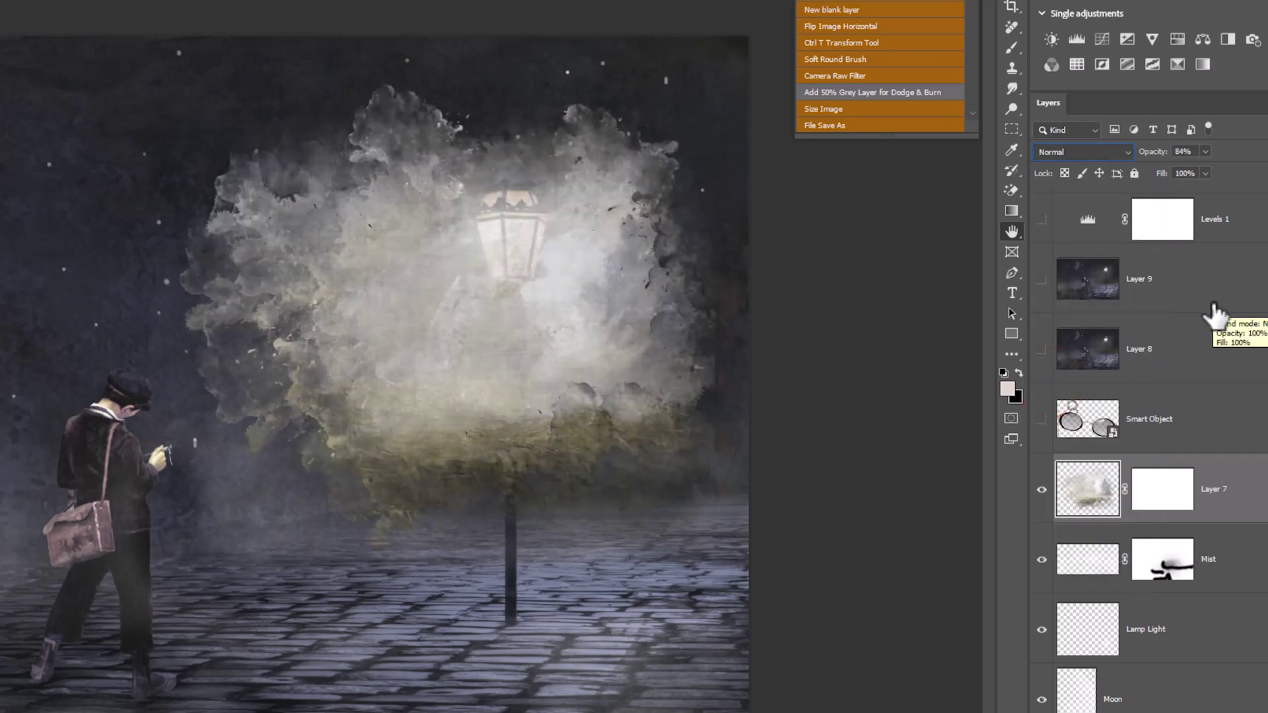
{"action": "key", "text": "shift+alt+f"}
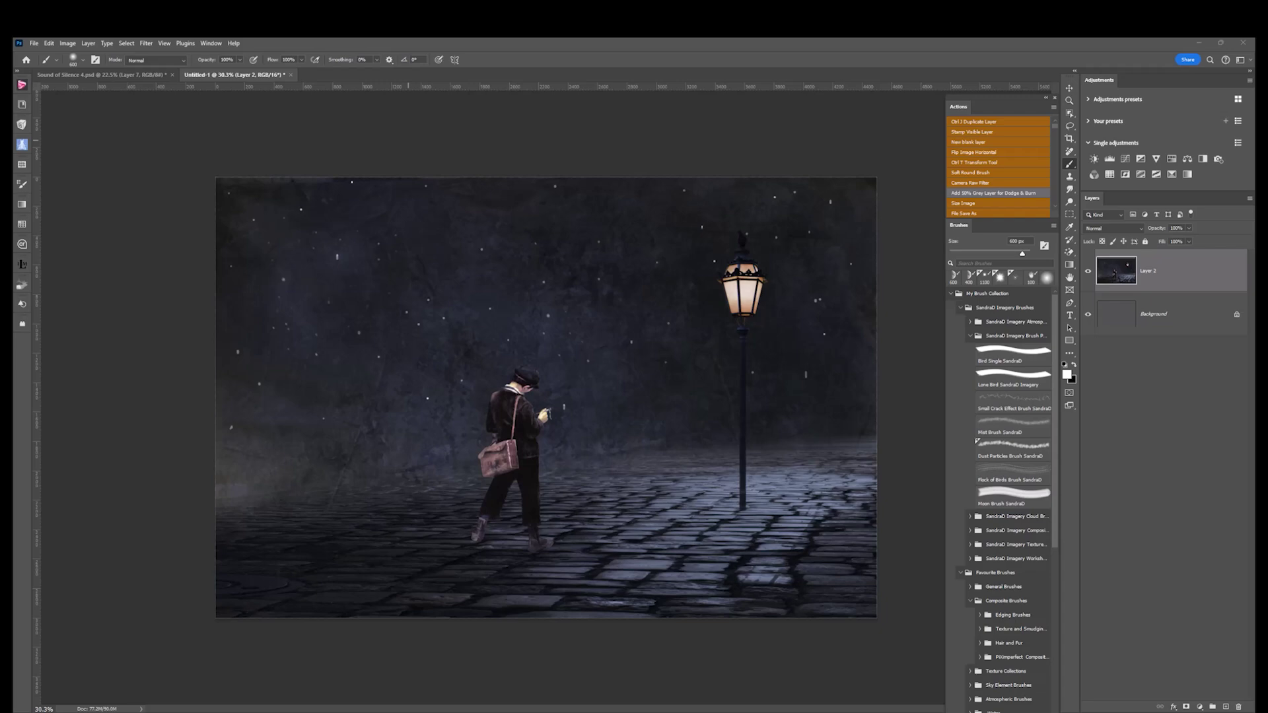
In the Untitled-1 document, add a blank layer and stamp a white moon in the sky with the Moon Brush SandraD at 800 px
{"action": "left_click", "coordinate": [962, 143]}
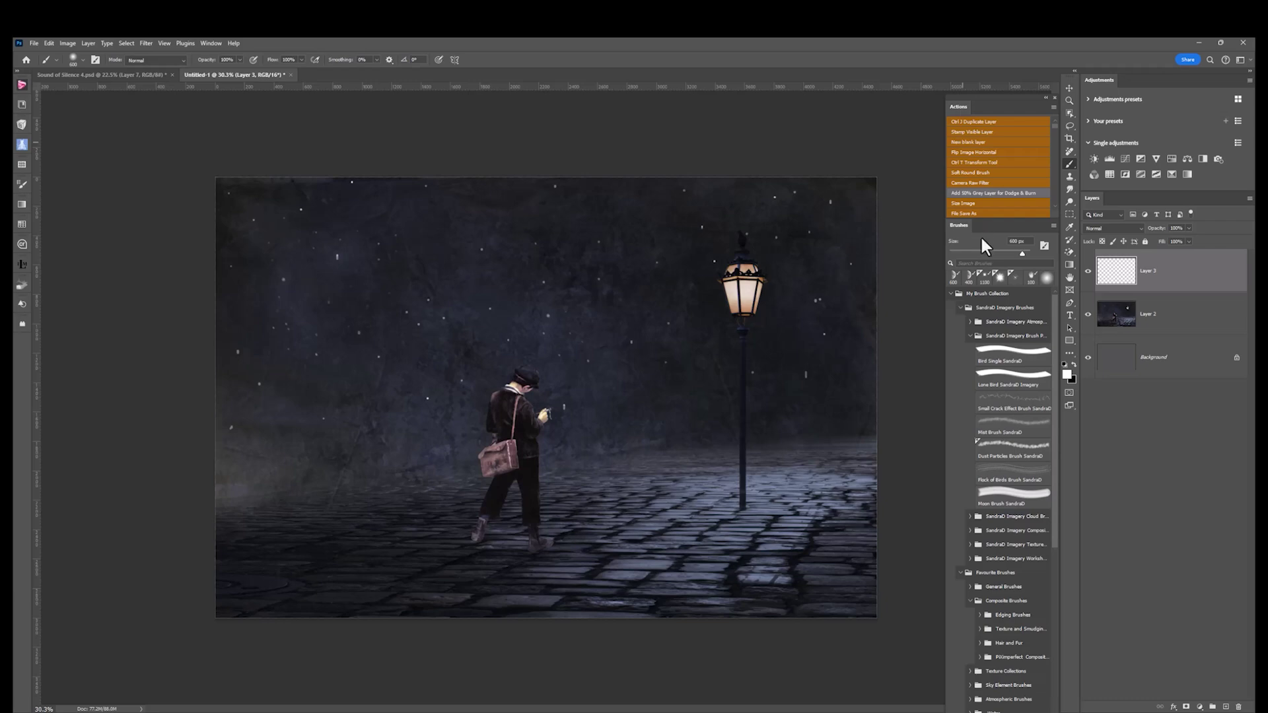
{"action": "left_click", "coordinate": [1002, 498]}
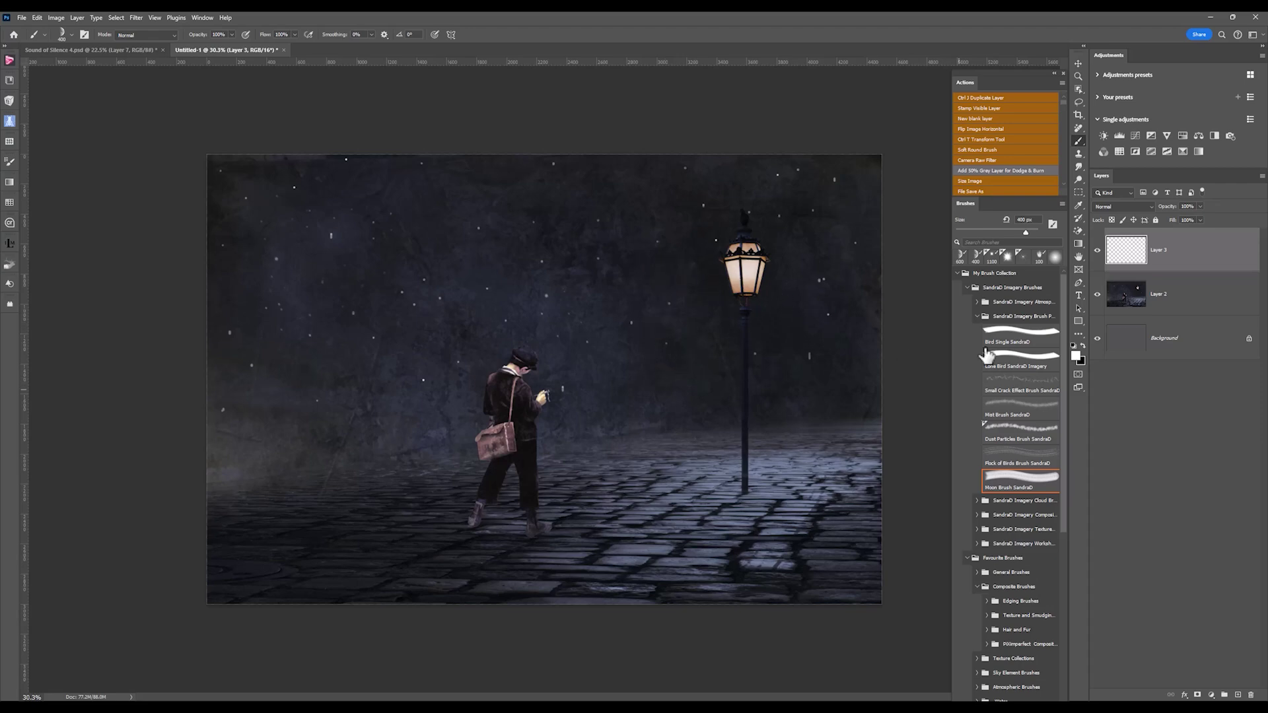
{"action": "left_click", "coordinate": [1076, 356]}
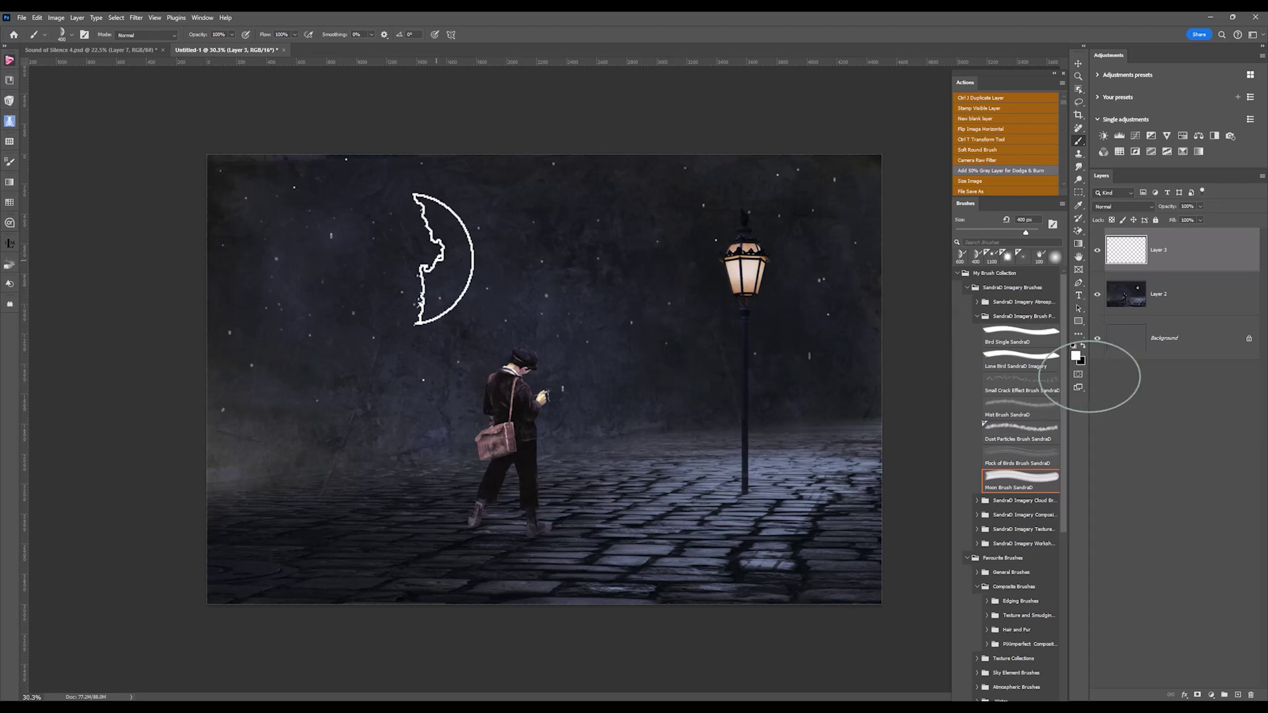
{"action": "key", "text": "bracketright"}
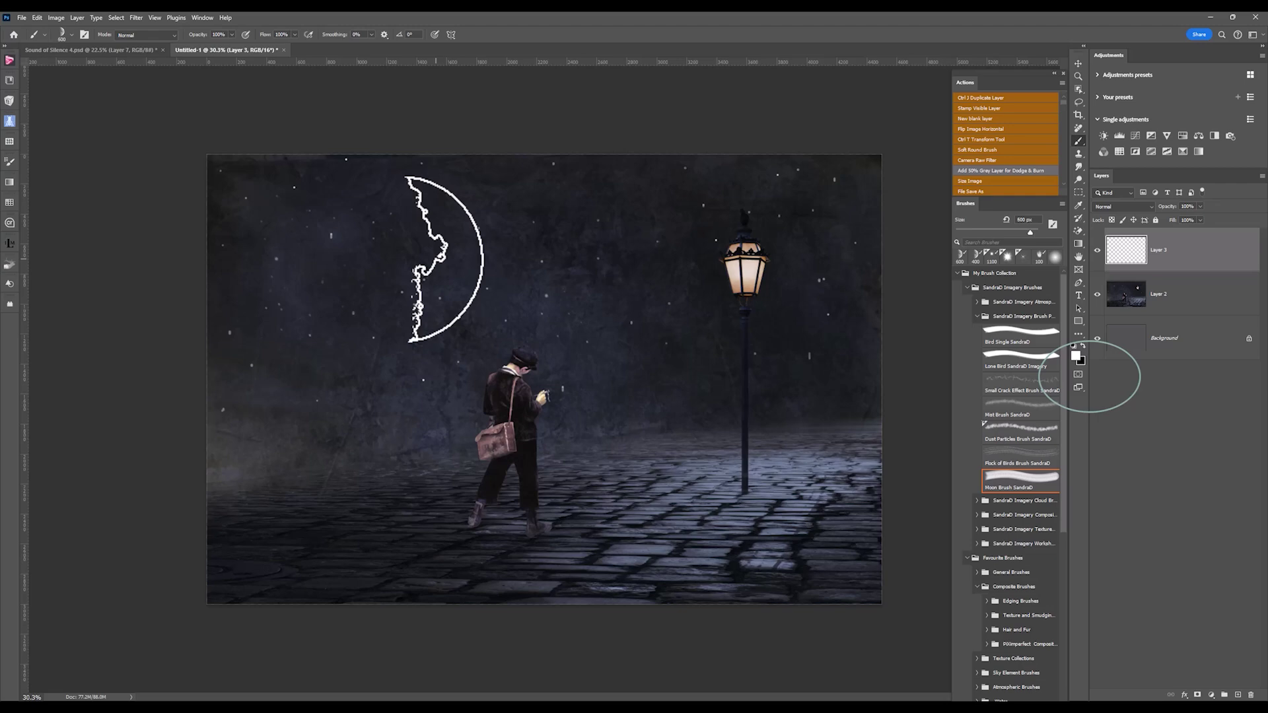
{"action": "key", "text": "bracketright"}
{"action": "left_click", "coordinate": [441, 259]}
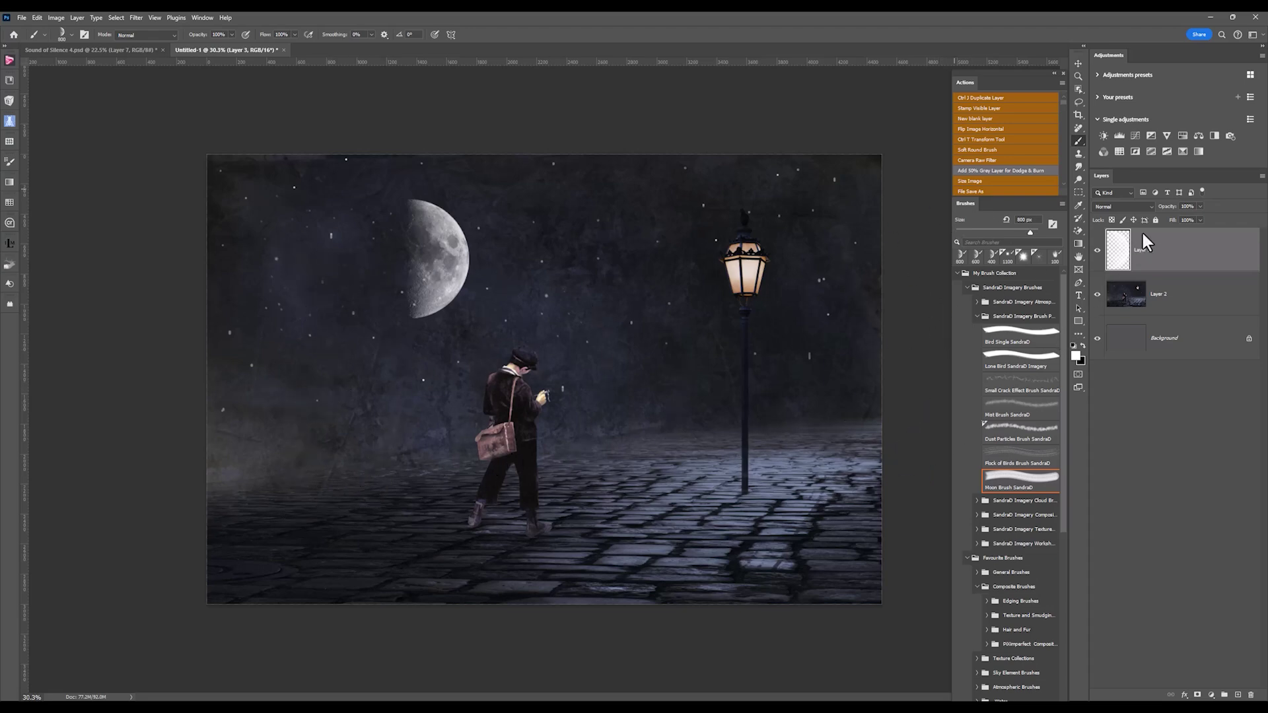
Transform the moon to about 69% width and 75% height, rotated about 10°, and lower its layer opacity to about half
{"action": "left_click", "coordinate": [1017, 139]}
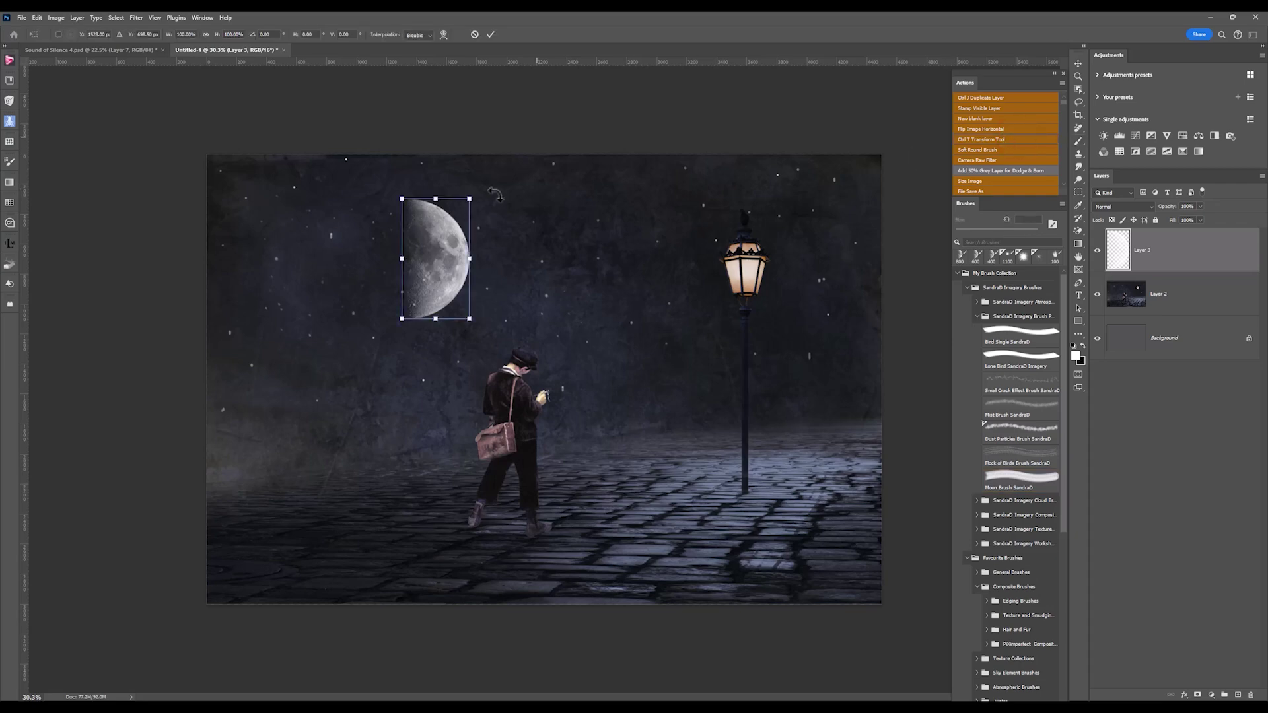
{"action": "left_click_drag", "start_coordinate": [470, 193], "coordinate": [449, 228]}
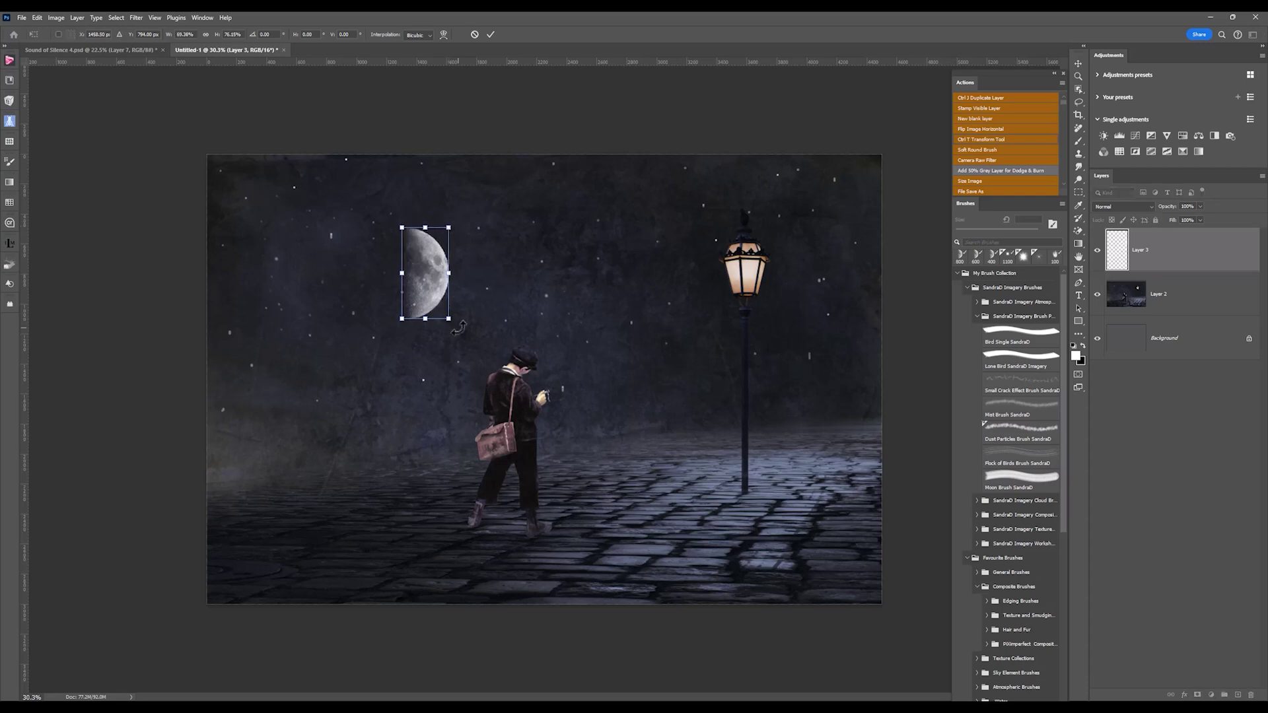
{"action": "left_click_drag", "start_coordinate": [459, 324], "coordinate": [449, 335]}
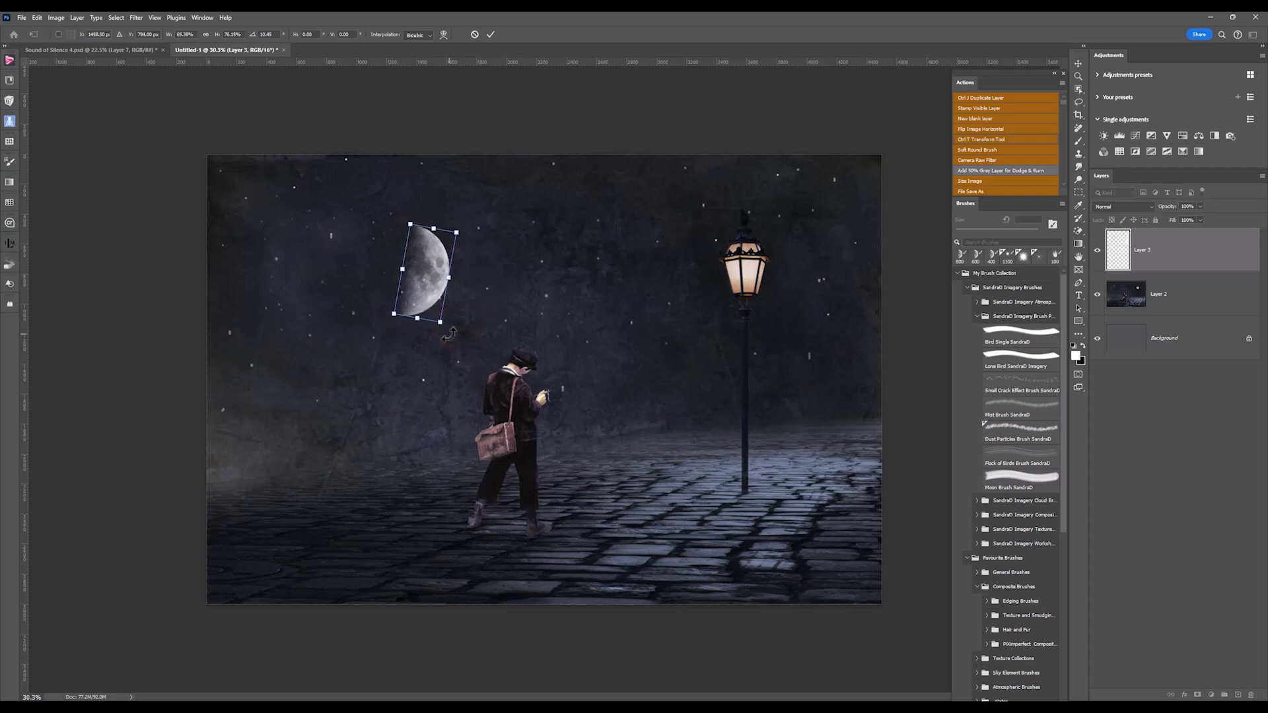
{"action": "left_click", "coordinate": [492, 35]}
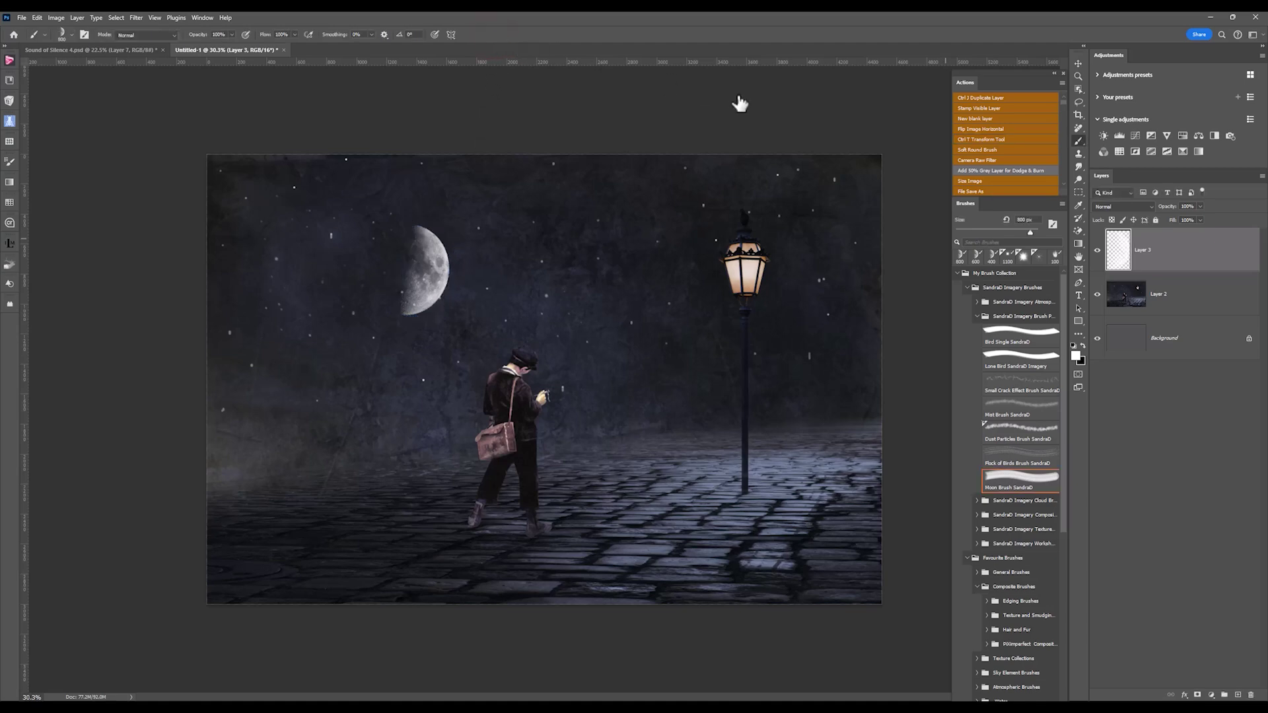
{"action": "left_click", "coordinate": [1202, 207]}
{"action": "left_click_drag", "start_coordinate": [1179, 222], "coordinate": [1178, 224]}
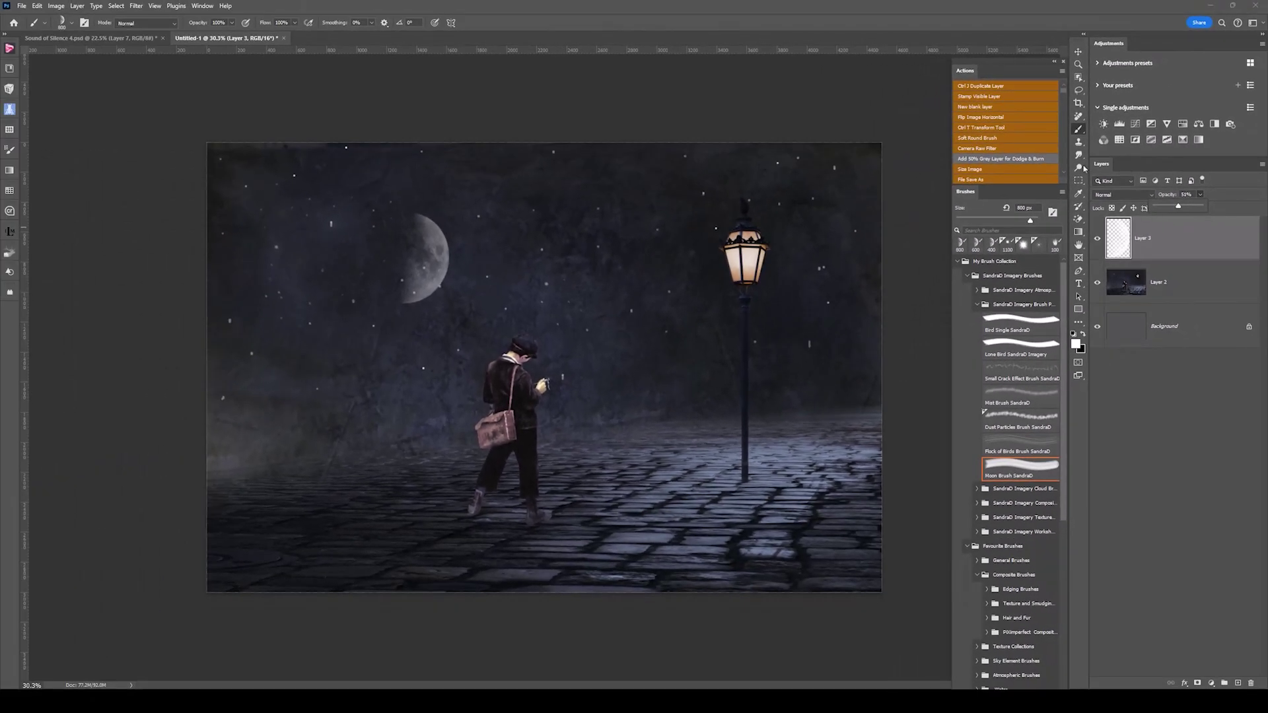
Add a blank layer above the moon layer and choose the Lightburst SandraD Imagery Brush from the atmospheric brush set
{"action": "left_click", "coordinate": [998, 107]}
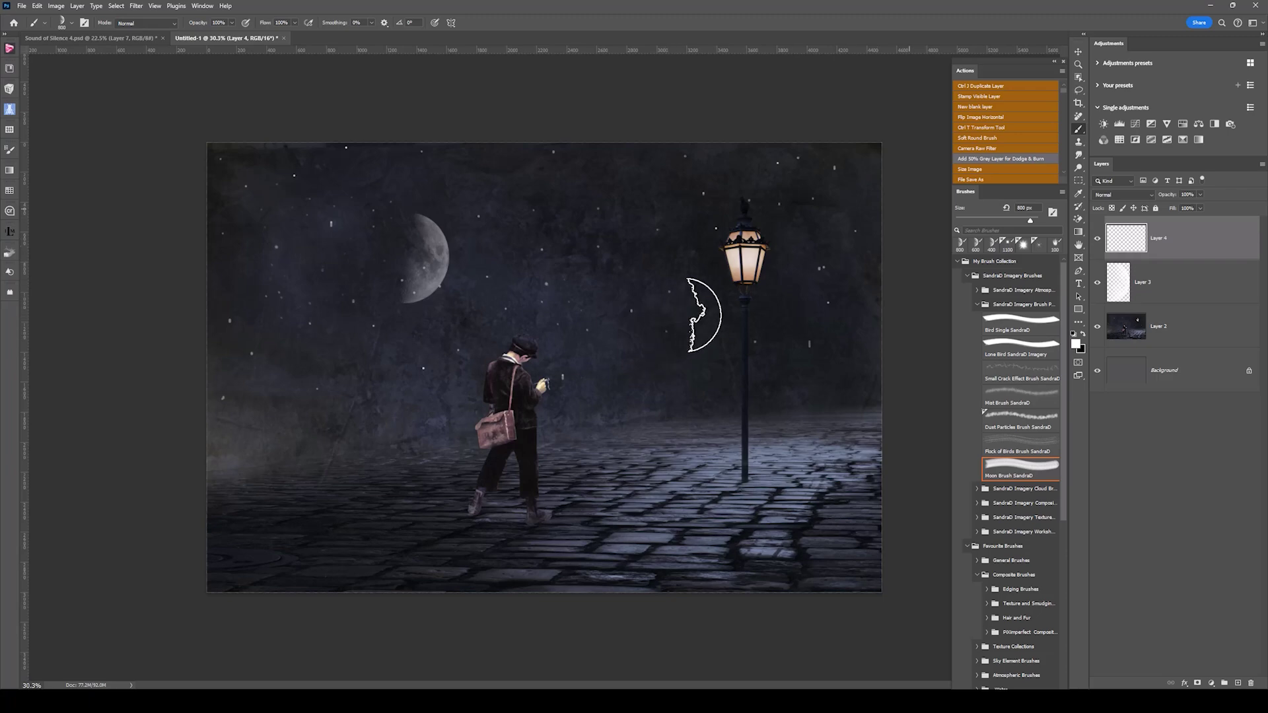
{"action": "left_click", "coordinate": [976, 141]}
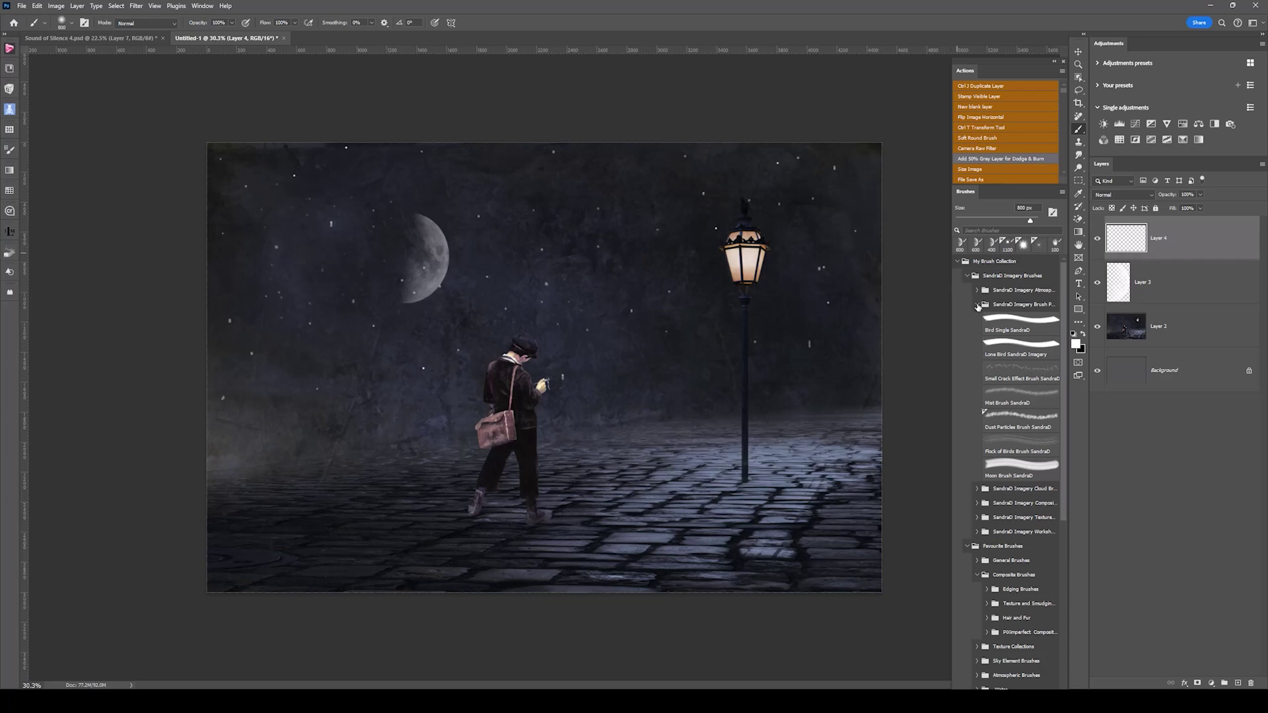
{"action": "left_click", "coordinate": [979, 305]}
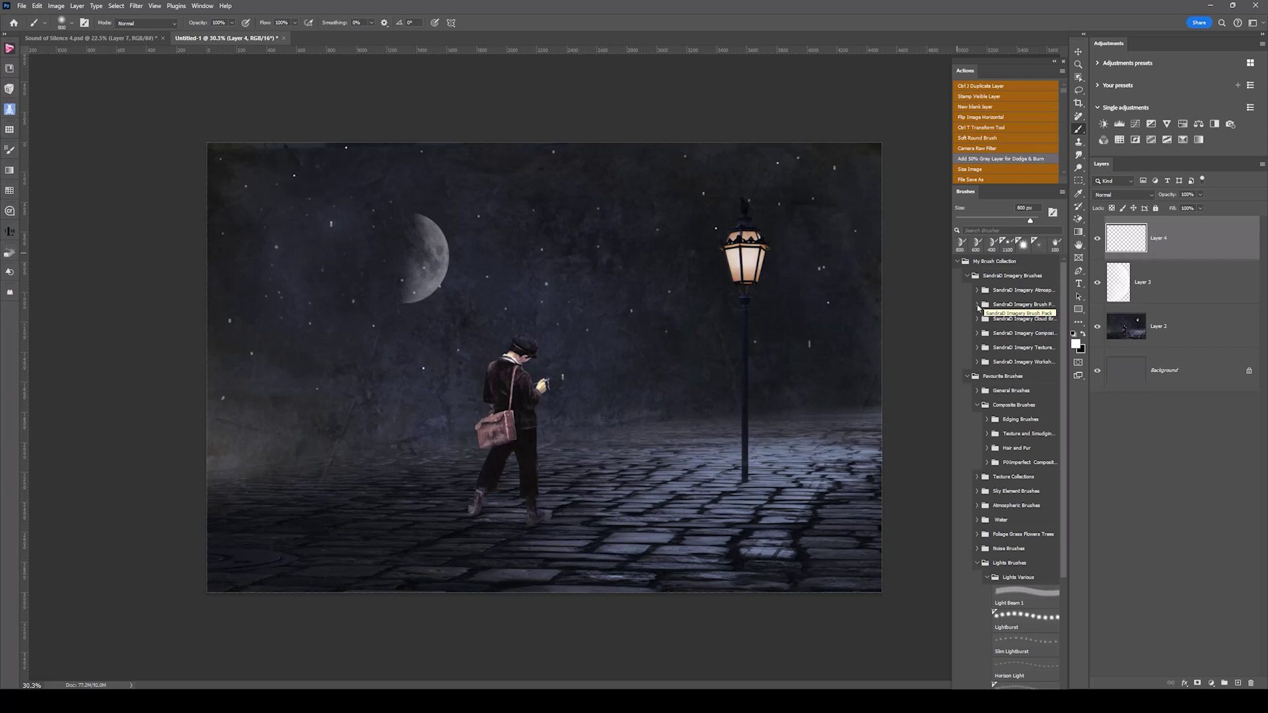
{"action": "left_click", "coordinate": [977, 290]}
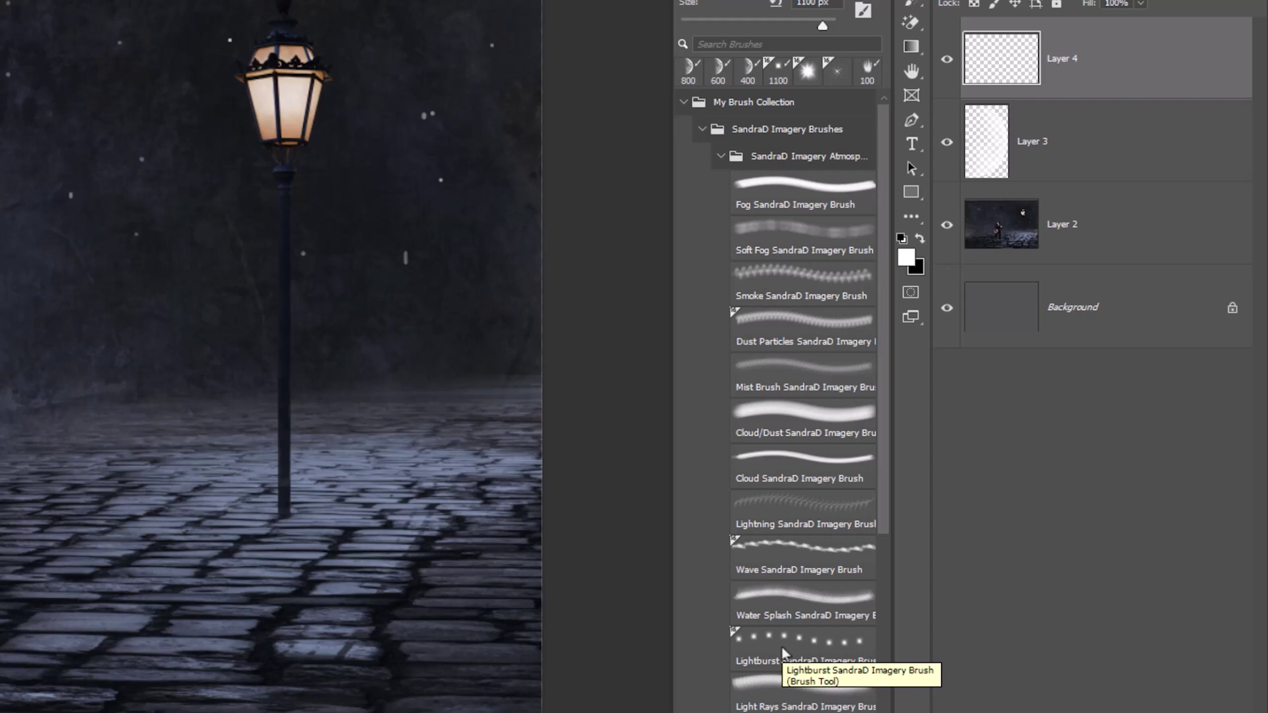
{"action": "left_click", "coordinate": [816, 641]}
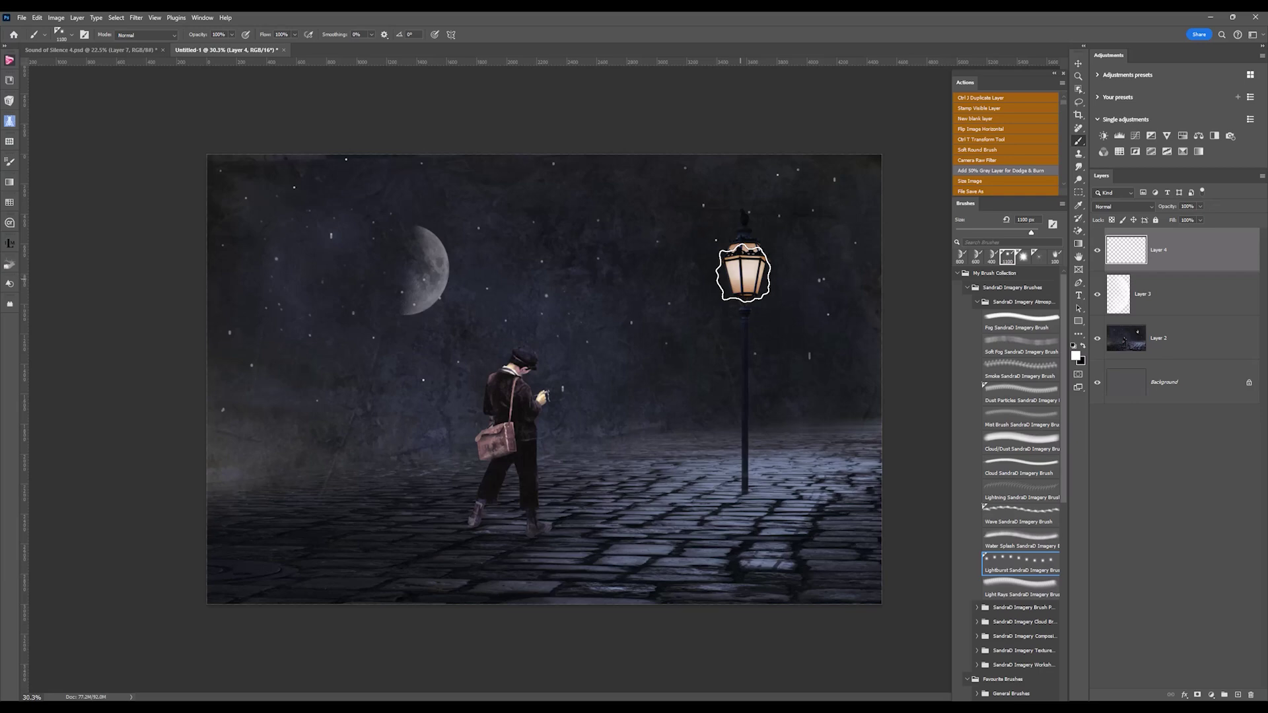
Try a white lightburst stamp over the street lamp's glass and undo it
{"action": "left_click", "coordinate": [743, 272]}
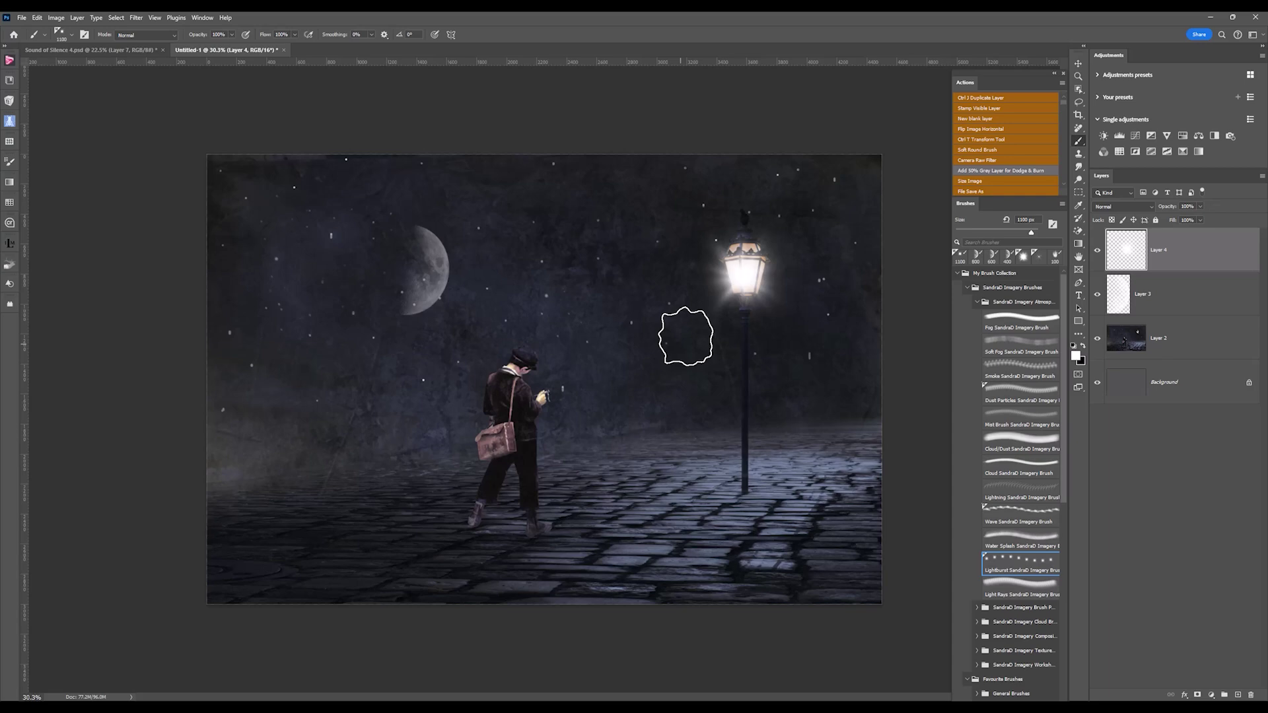
{"action": "key", "text": "ctrl+z"}
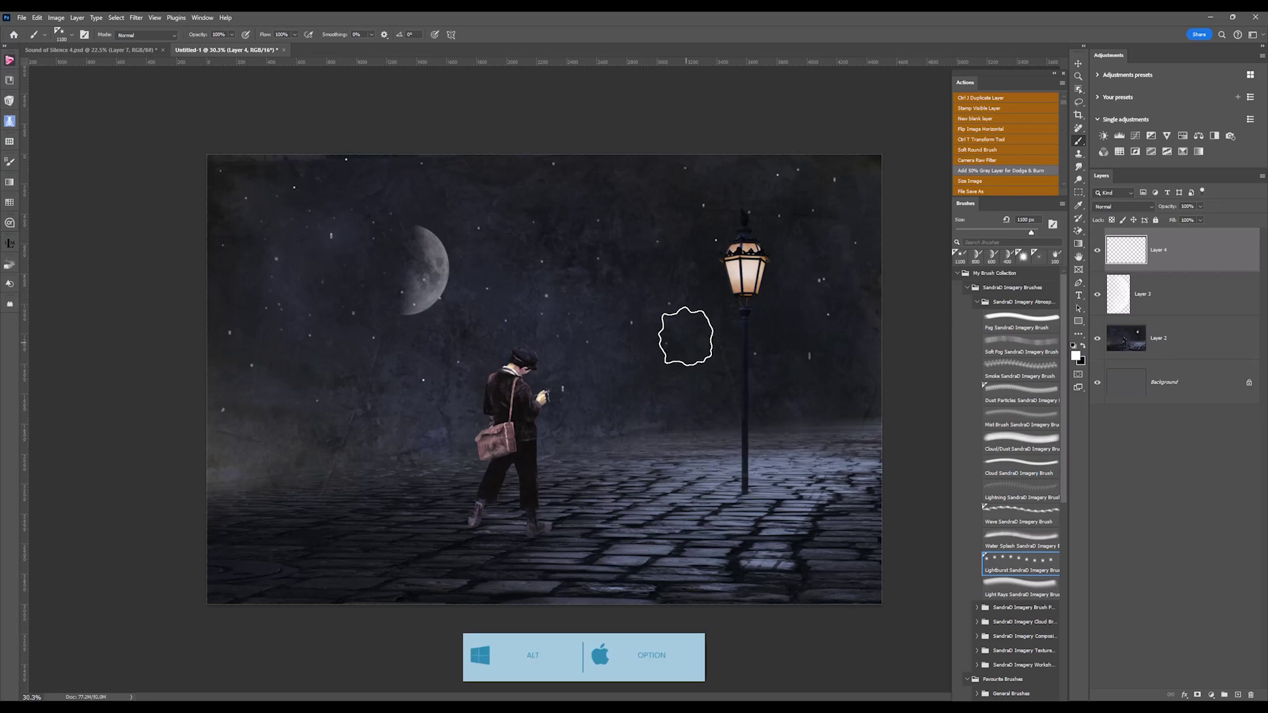
Sample the lamp glass colour and stamp the lightburst twice over the street lamp at 36% brush opacity and 1400 px
{"action": "key", "text": "alt"}
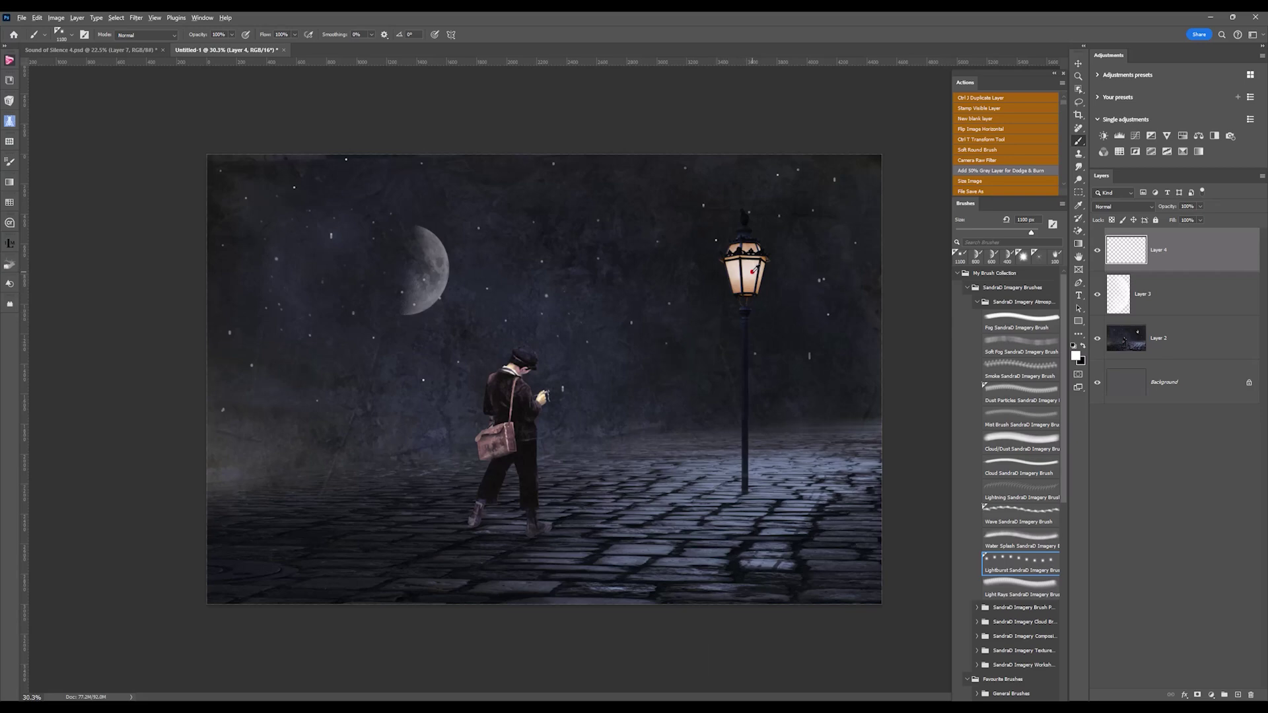
{"action": "left_click", "coordinate": [751, 272], "text": "alt"}
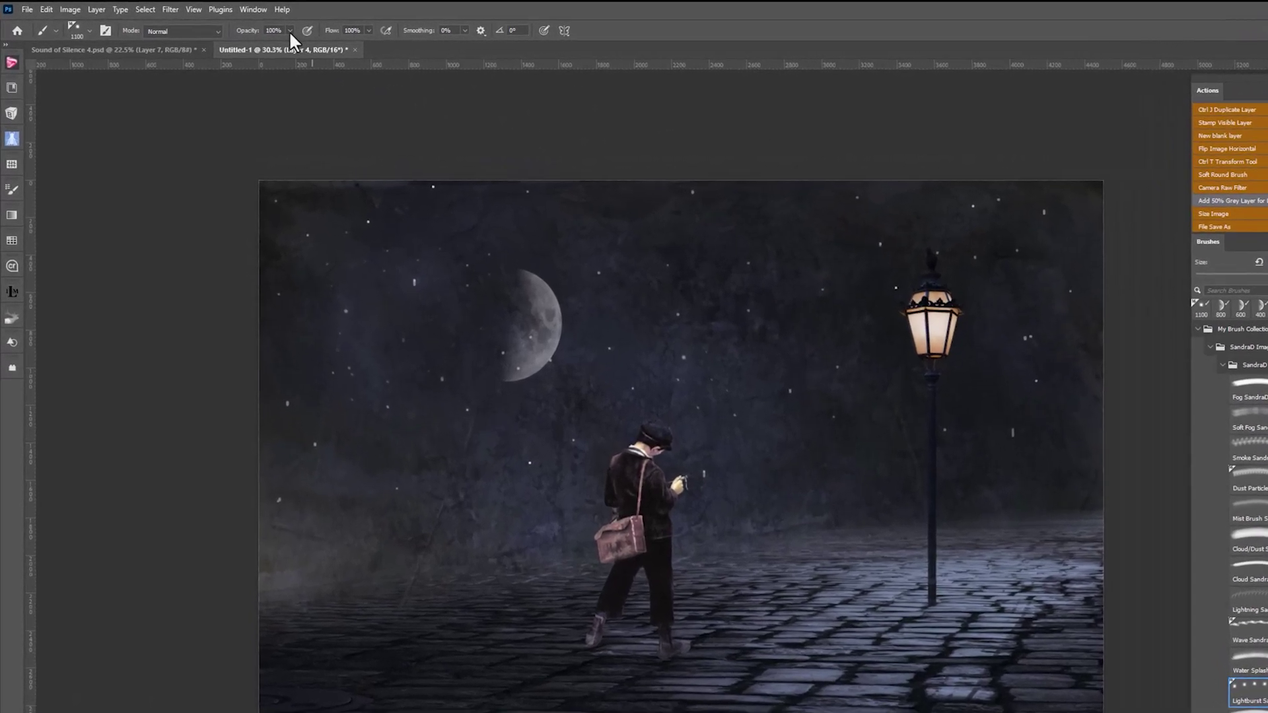
{"action": "left_click", "coordinate": [232, 34]}
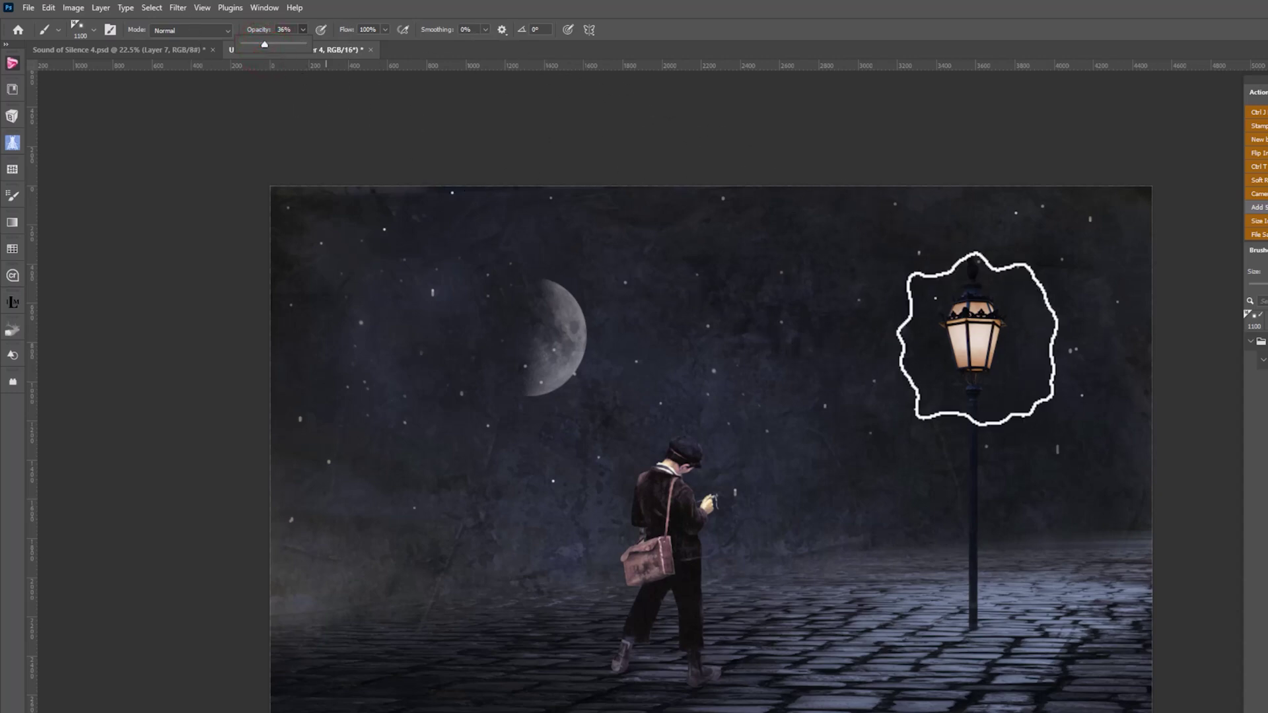
{"action": "key", "text": "bracketright"}
{"action": "key", "text": "bracketright"}
{"action": "key", "text": "bracketright"}
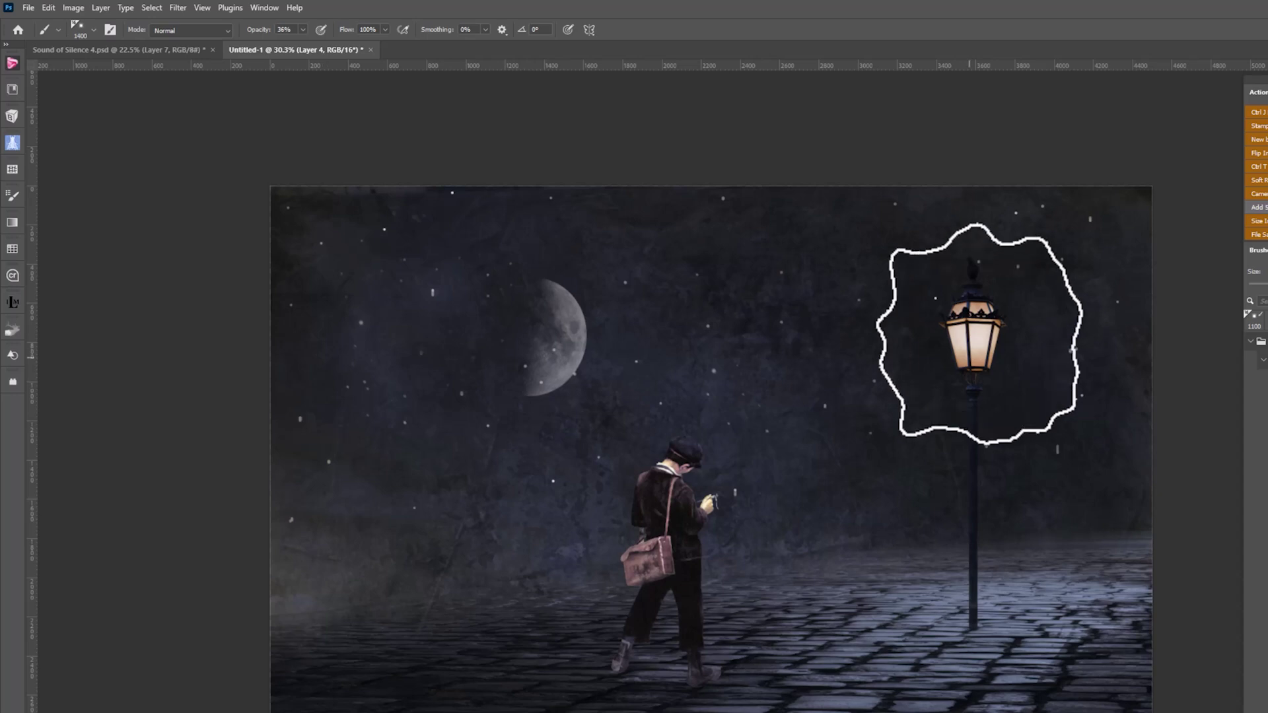
{"action": "left_click", "coordinate": [979, 334]}
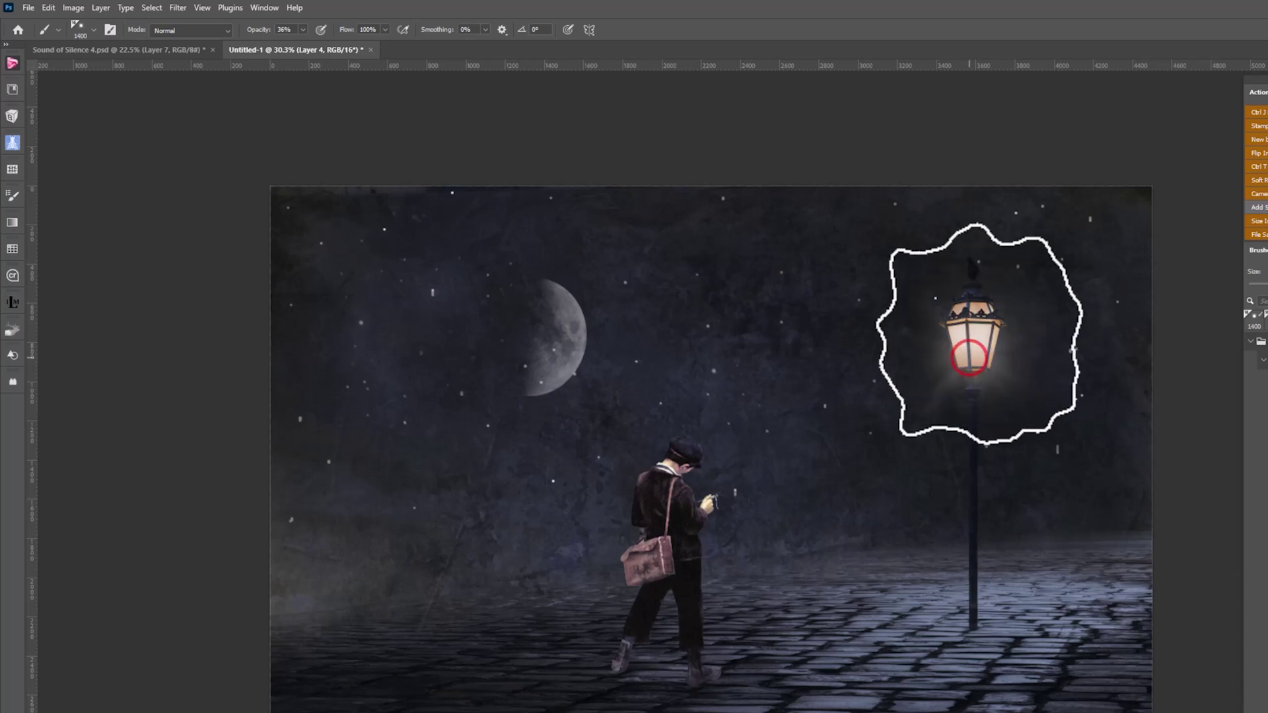
{"action": "left_click", "coordinate": [980, 334]}
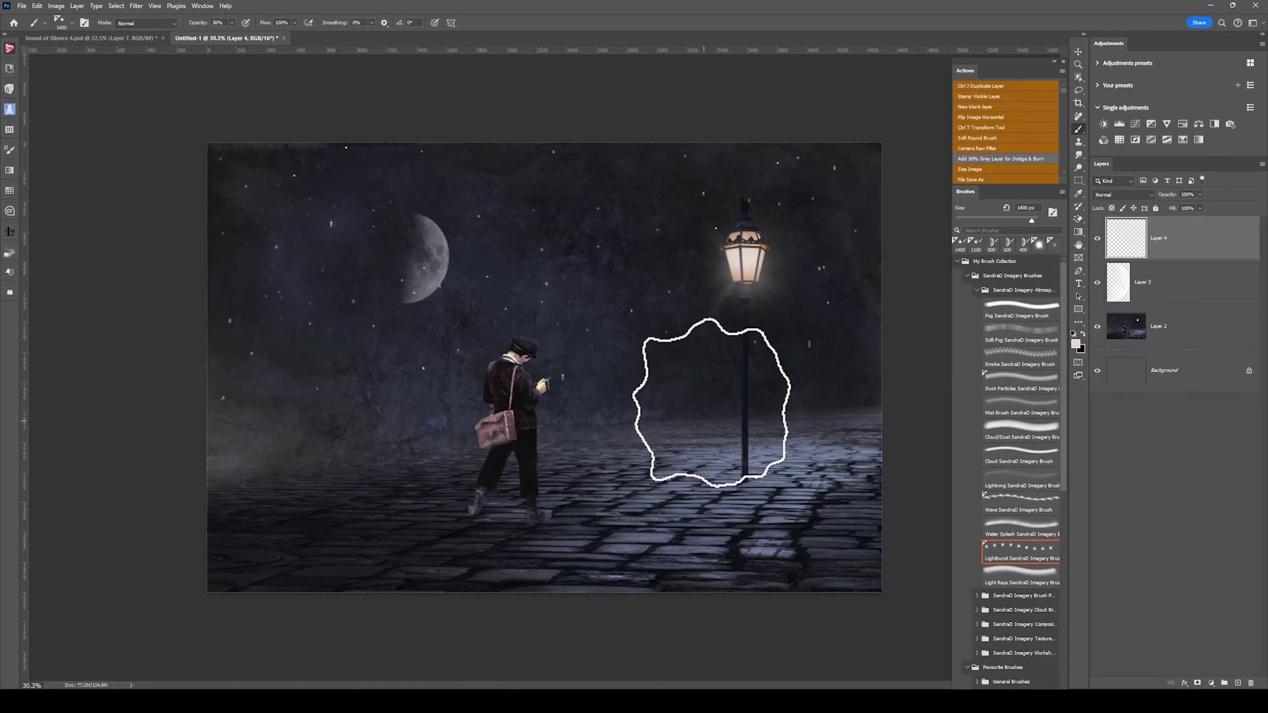
Transform the lightburst, rotating it about -6° and repositioning its glow over the lamp glass
{"action": "left_click", "coordinate": [1005, 127]}
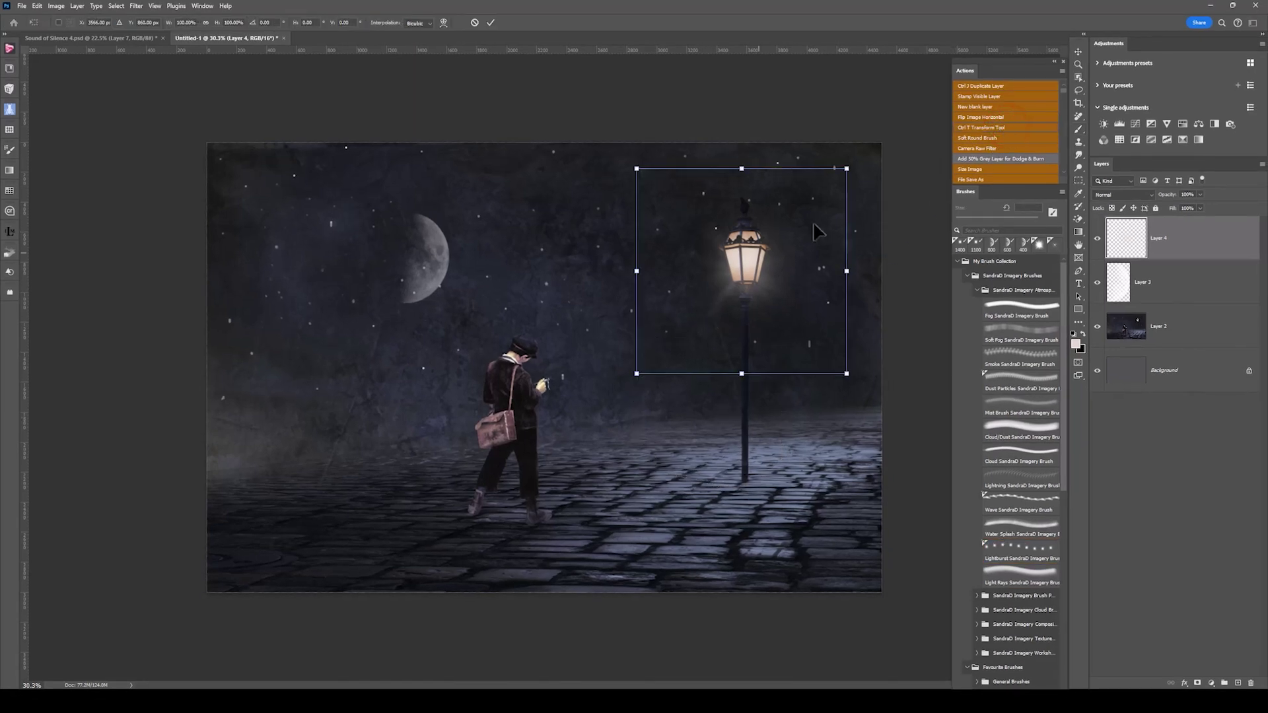
{"action": "left_click_drag", "start_coordinate": [751, 263], "coordinate": [745, 256]}
{"action": "left_click_drag", "start_coordinate": [856, 377], "coordinate": [827, 398]}
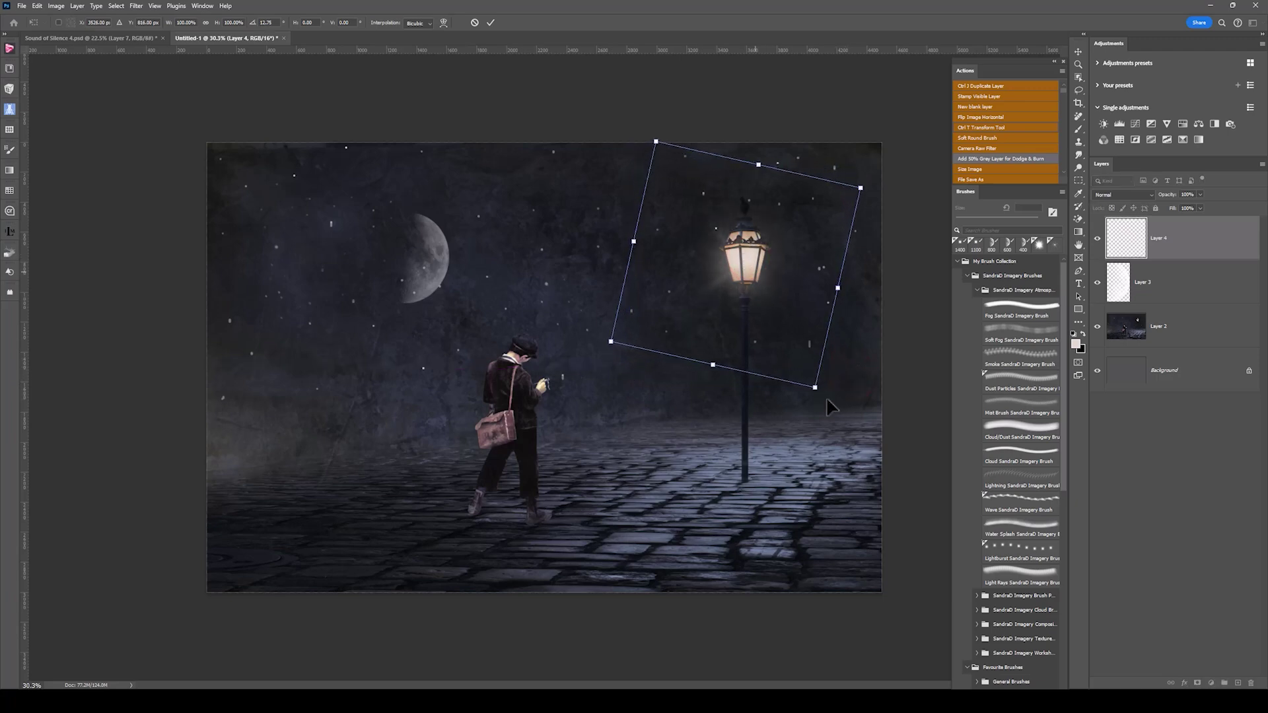
{"action": "left_click_drag", "start_coordinate": [594, 339], "coordinate": [619, 391]}
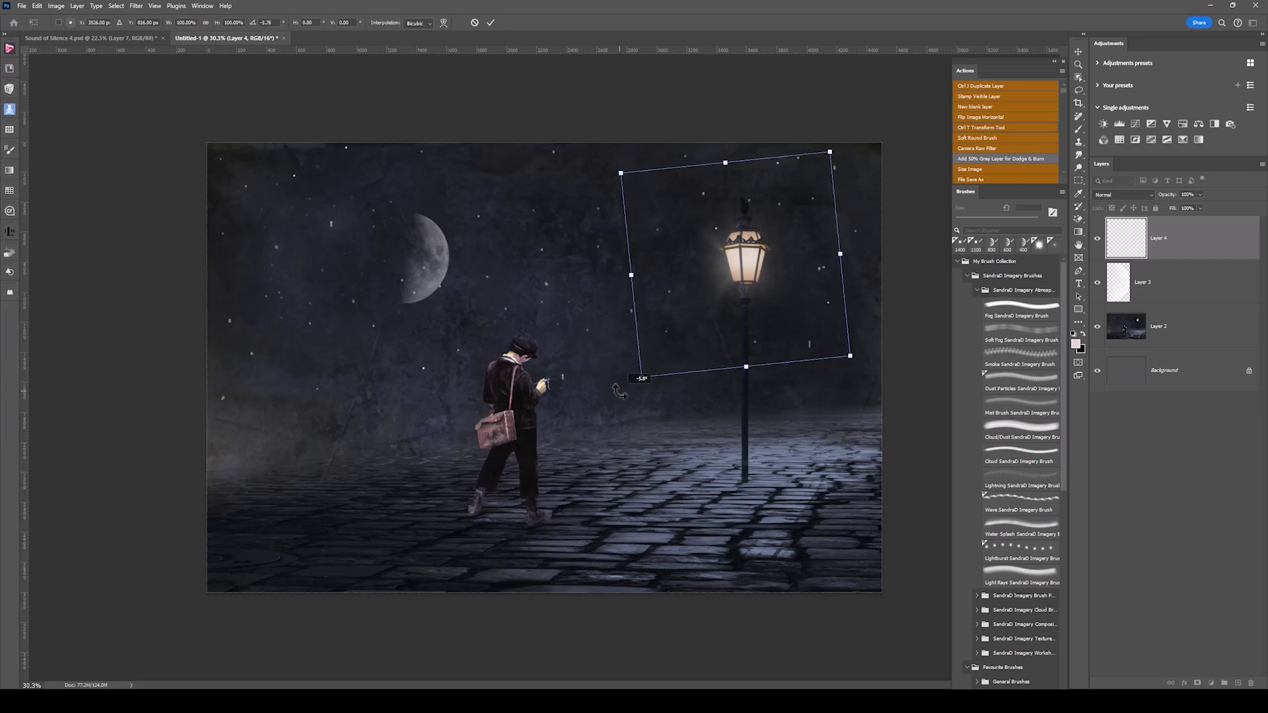
{"action": "left_click_drag", "start_coordinate": [757, 259], "coordinate": [758, 269]}
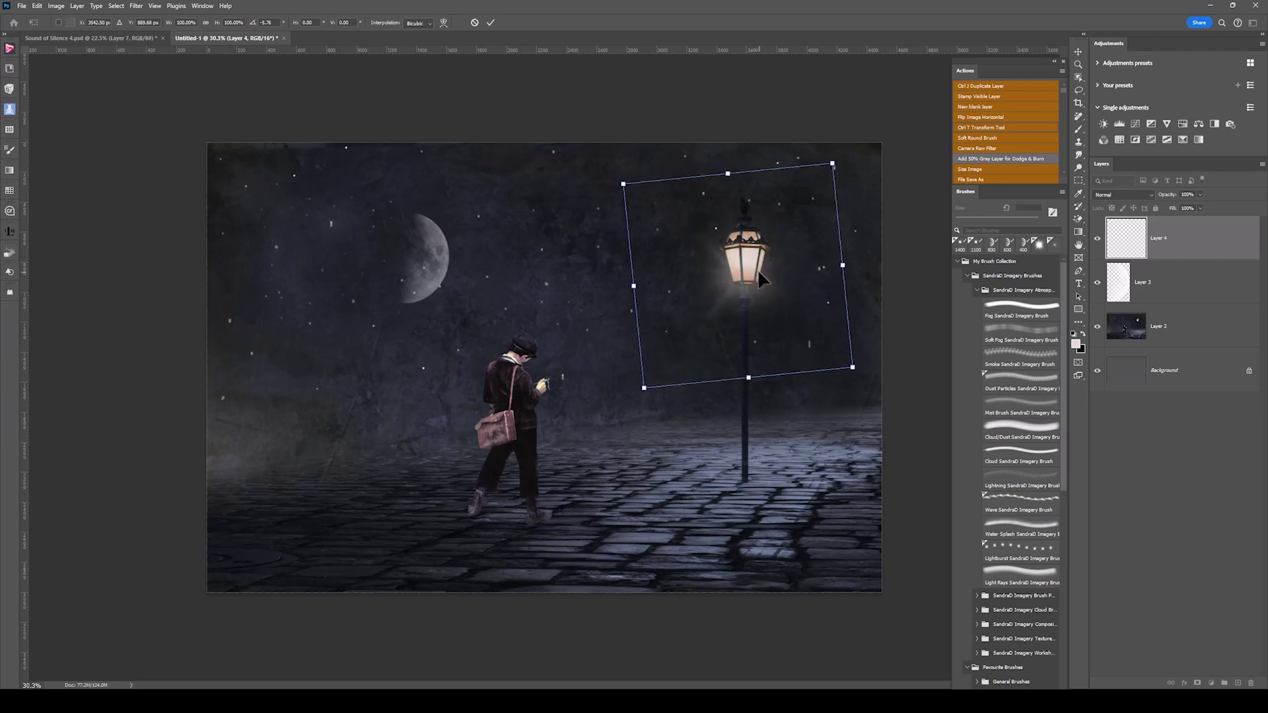
{"action": "left_click", "coordinate": [491, 23]}
{"action": "key", "text": "b"}
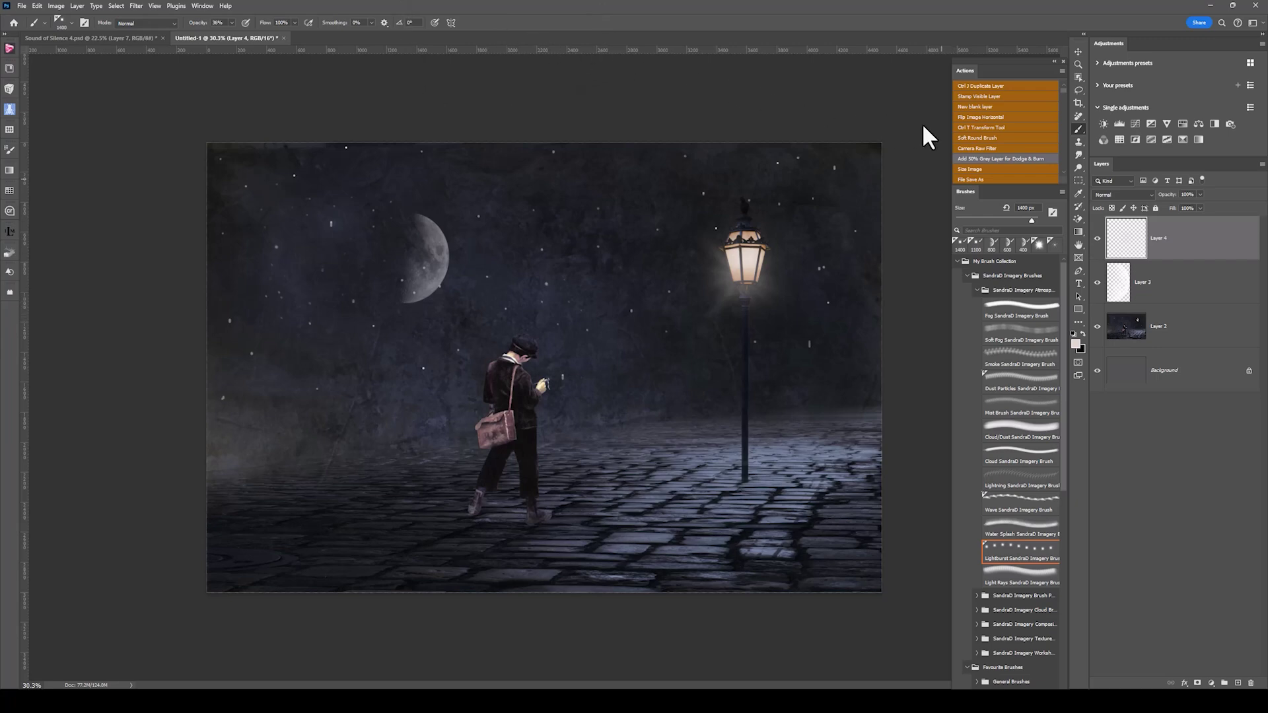
Add a blank layer above the lightburst layer and look over the atmospheric Mist Brush
{"action": "left_click", "coordinate": [978, 137]}
{"action": "left_click", "coordinate": [980, 106]}
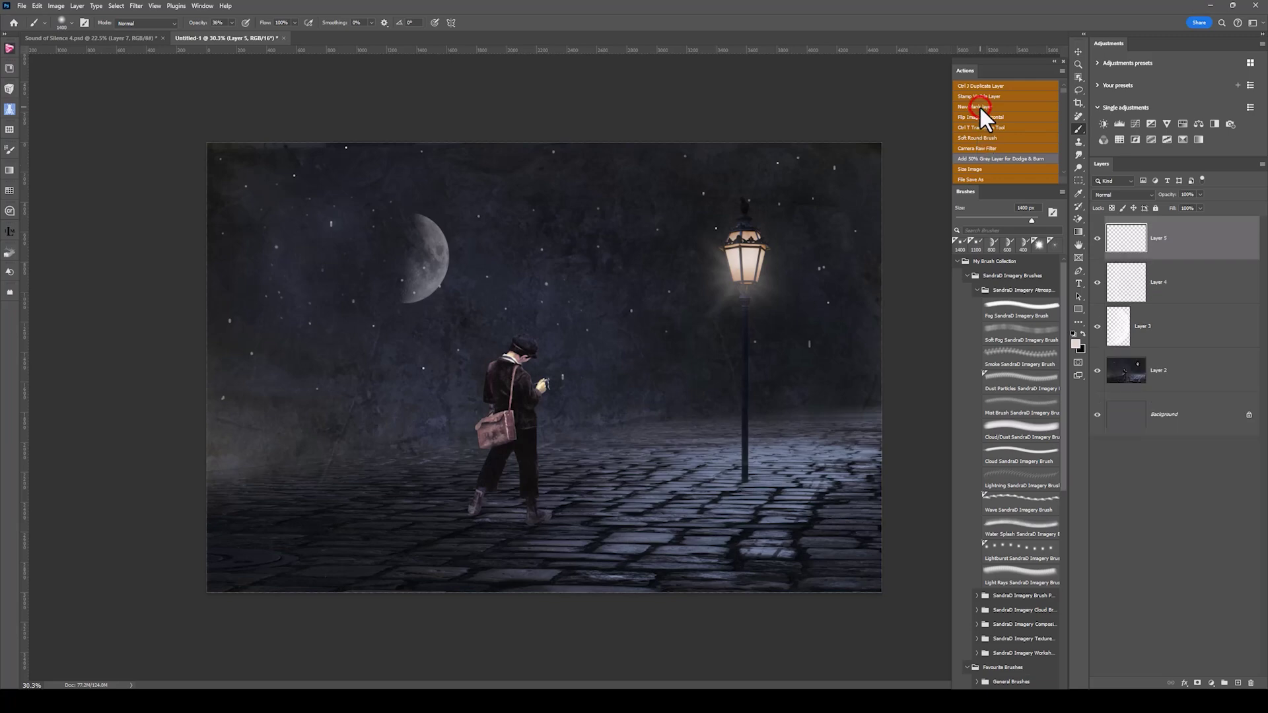
{"action": "left_click", "coordinate": [1007, 374]}
{"action": "left_click", "coordinate": [1012, 414]}
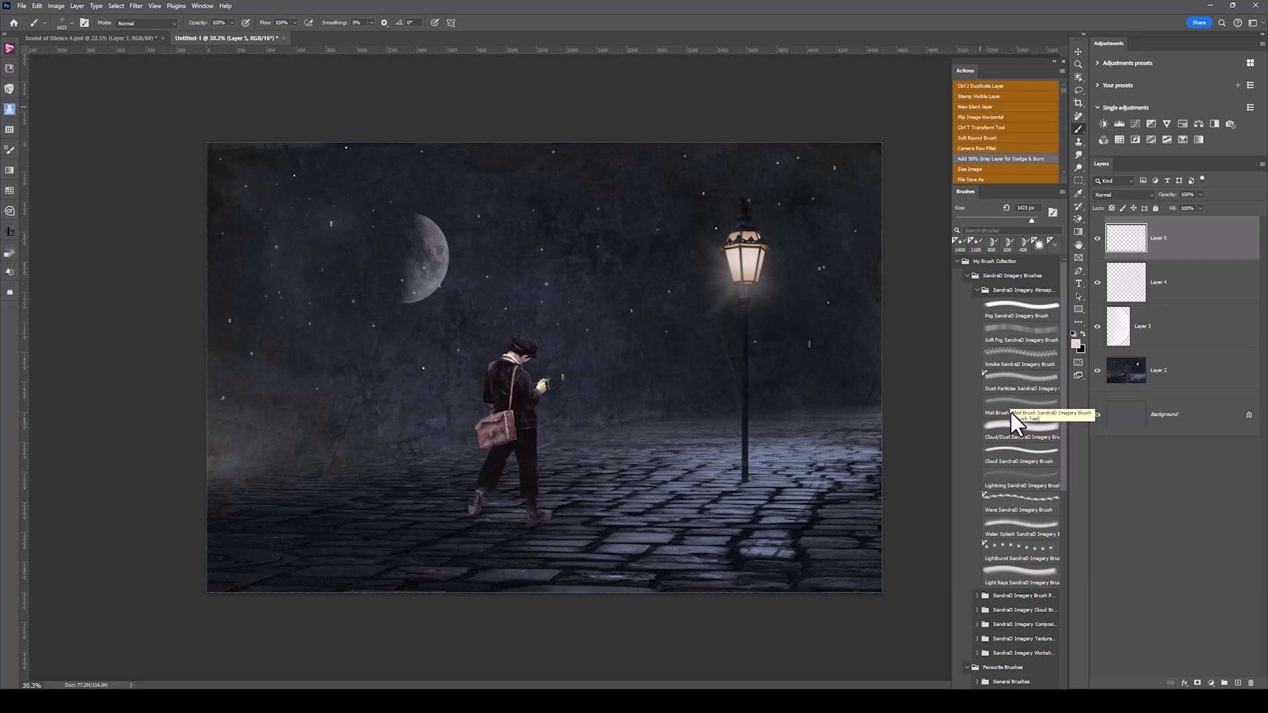
{"action": "left_click", "coordinate": [1009, 410]}
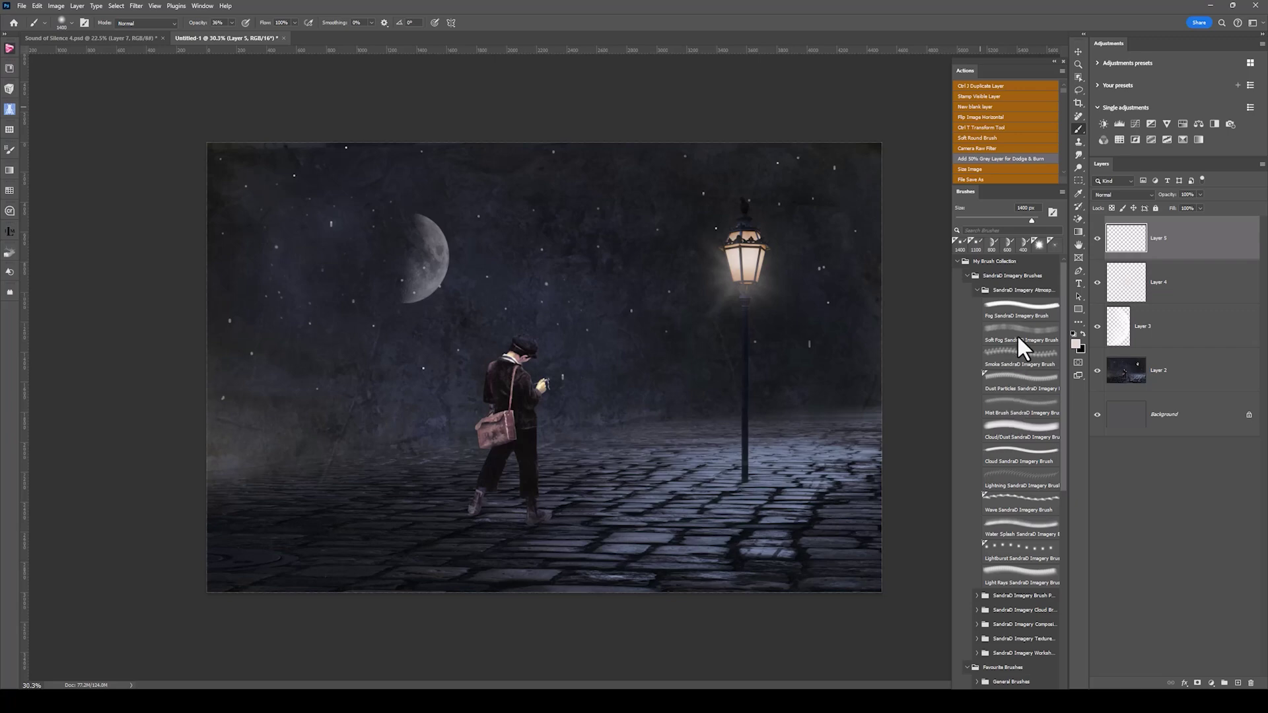
Try a Fog SandraD Imagery Brush stroke behind the walking figure at 42% opacity, 1000 px and 18° angle, and undo it
{"action": "left_click", "coordinate": [1018, 308]}
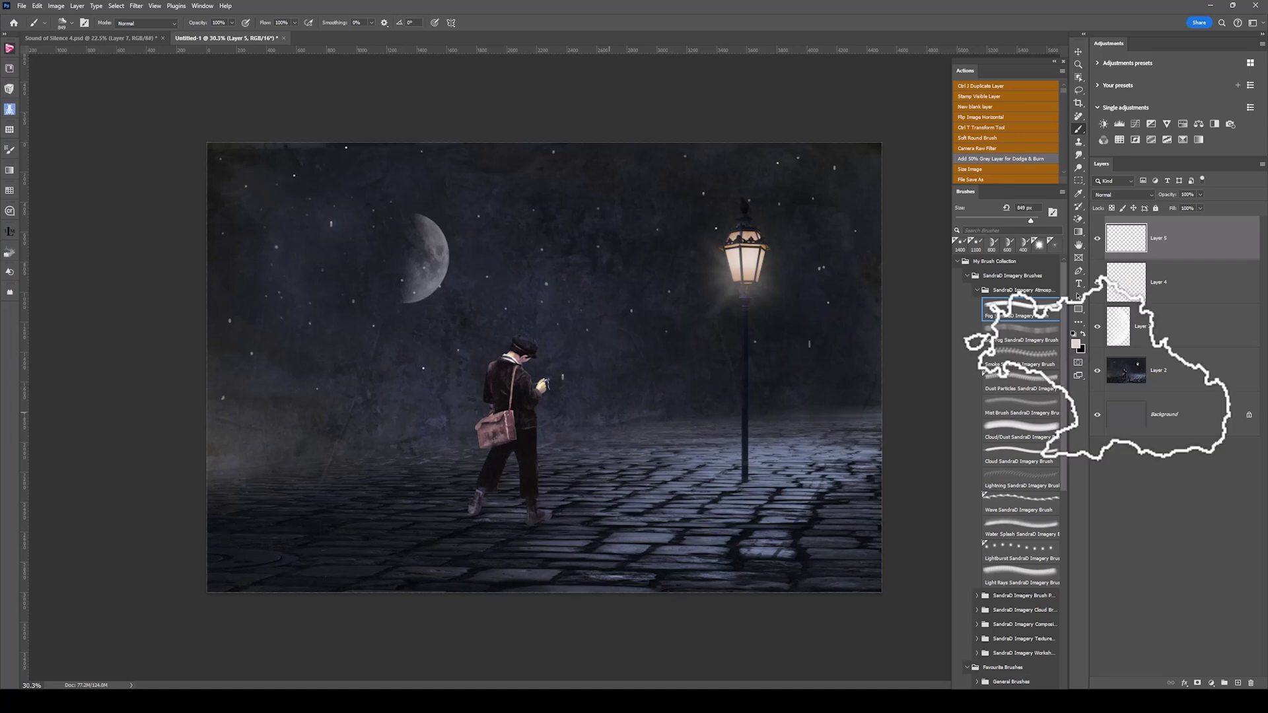
{"action": "left_click", "coordinate": [231, 23]}
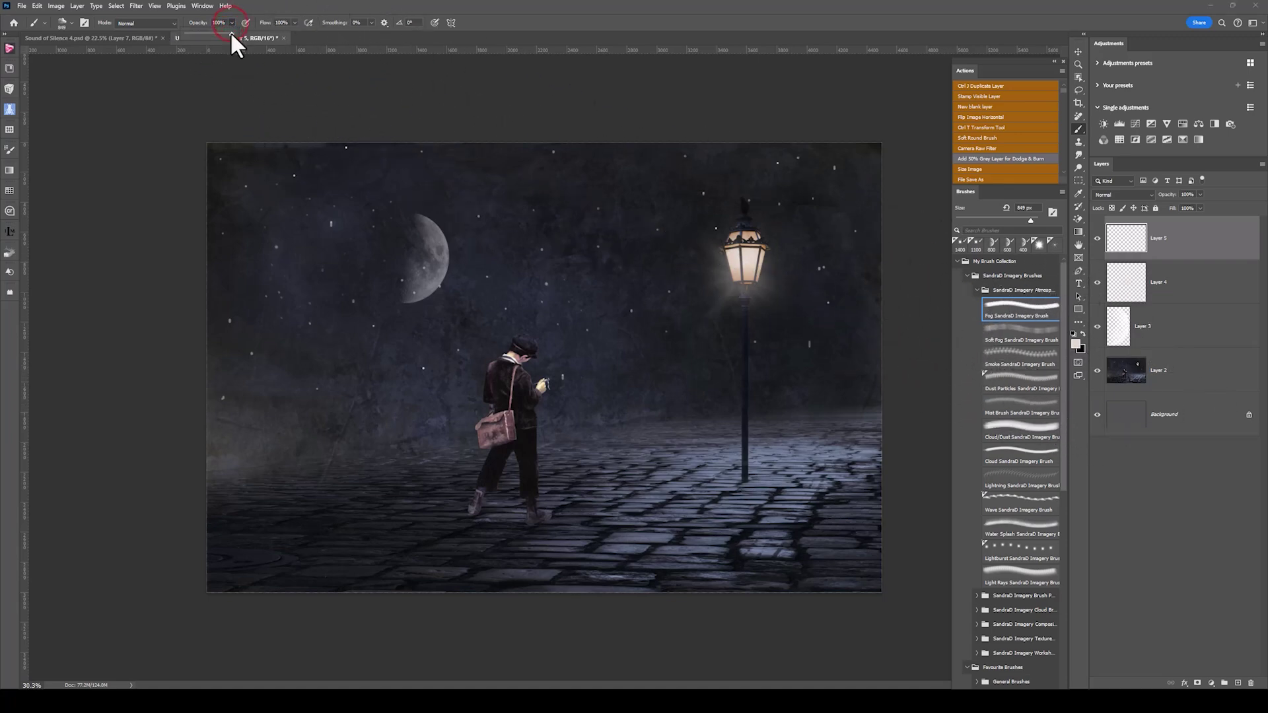
{"action": "left_click_drag", "start_coordinate": [206, 37], "coordinate": [206, 37]}
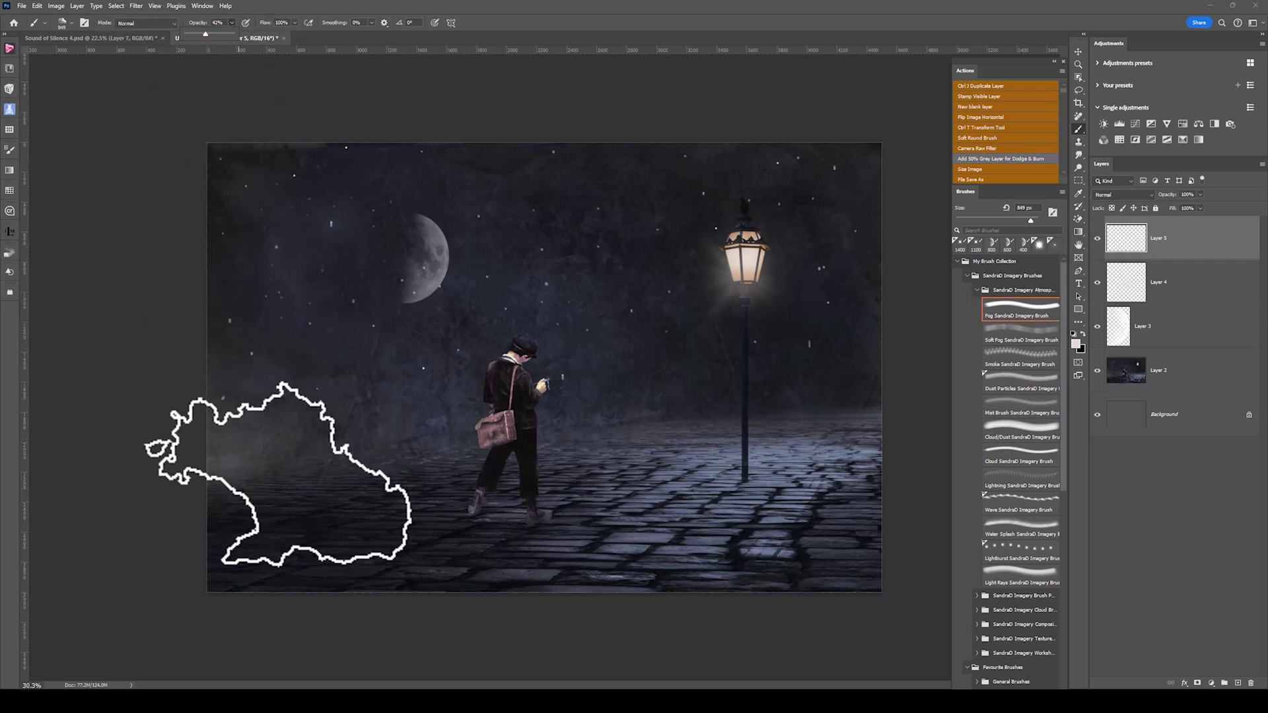
{"action": "left_click", "coordinate": [278, 473]}
{"action": "key", "text": "Right"}
{"action": "key", "text": "Right"}
{"action": "key", "text": "Right"}
{"action": "key", "text": "Right"}
{"action": "key", "text": "Right"}
{"action": "key", "text": "Right"}
{"action": "key", "text": "Right"}
{"action": "key", "text": "Right"}
{"action": "key", "text": "Right"}
{"action": "key", "text": "Right"}
{"action": "key", "text": "Right"}
{"action": "key", "text": "Right"}
{"action": "key", "text": "Right"}
{"action": "key", "text": "Right"}
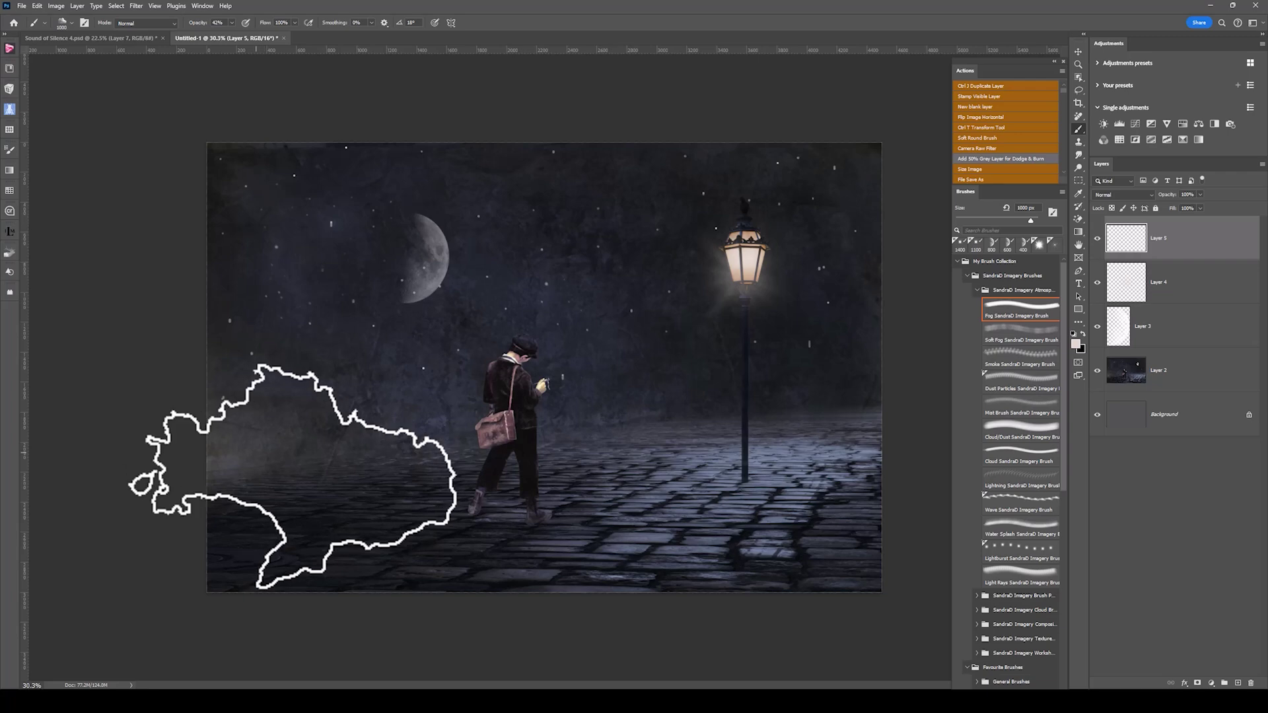
{"action": "left_click_drag", "start_coordinate": [292, 476], "coordinate": [451, 451]}
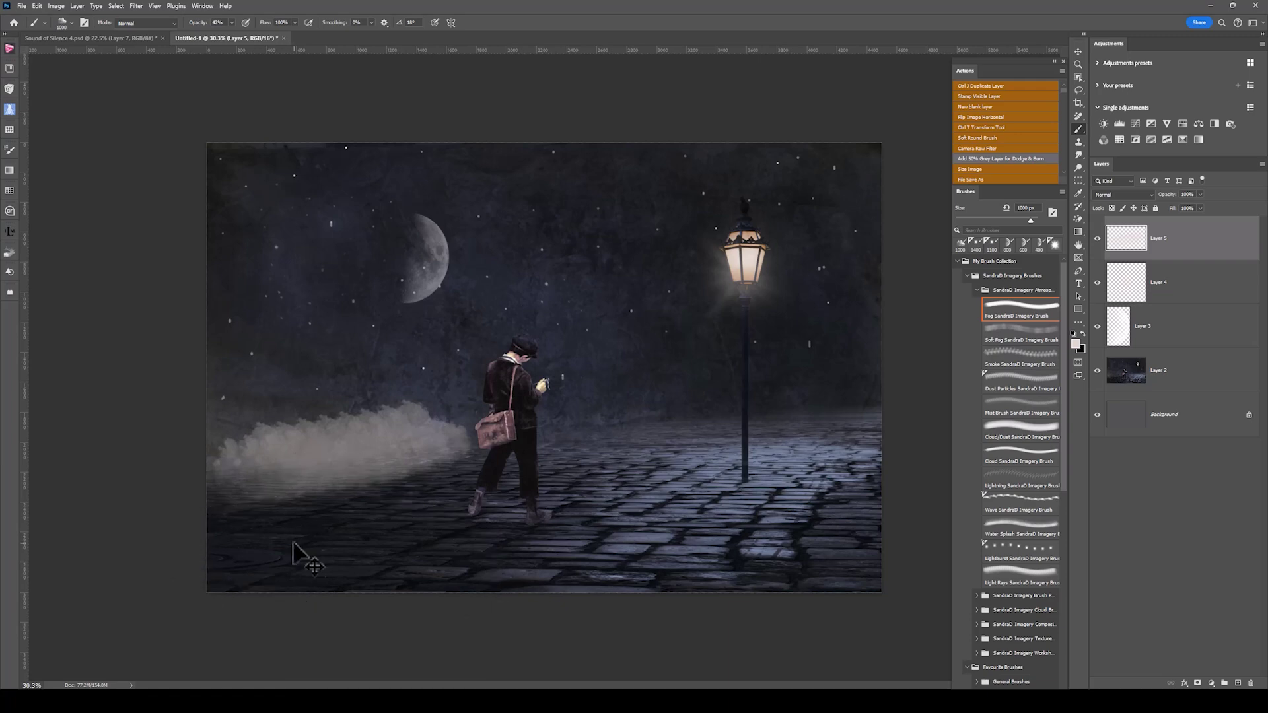
{"action": "key", "text": "ctrl+z"}
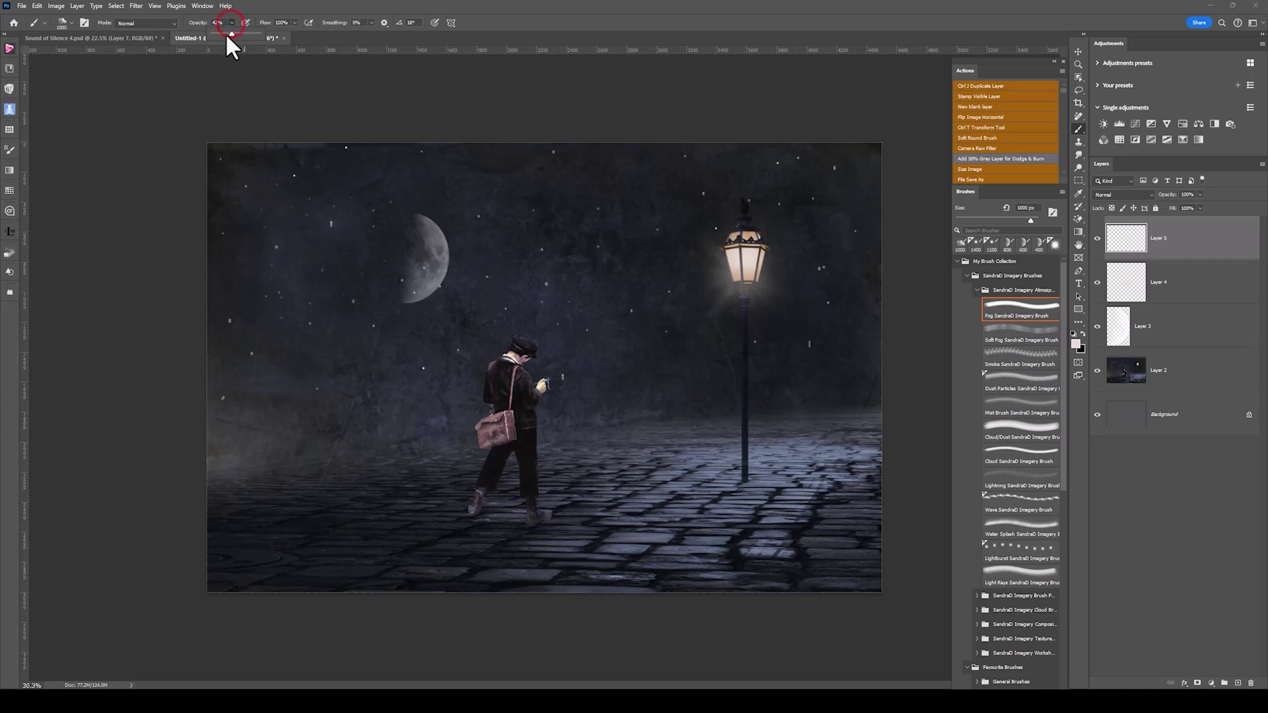
Try fainter fog stamps behind the walking figure at a lower brush opacity and undo them
{"action": "left_click", "coordinate": [226, 33]}
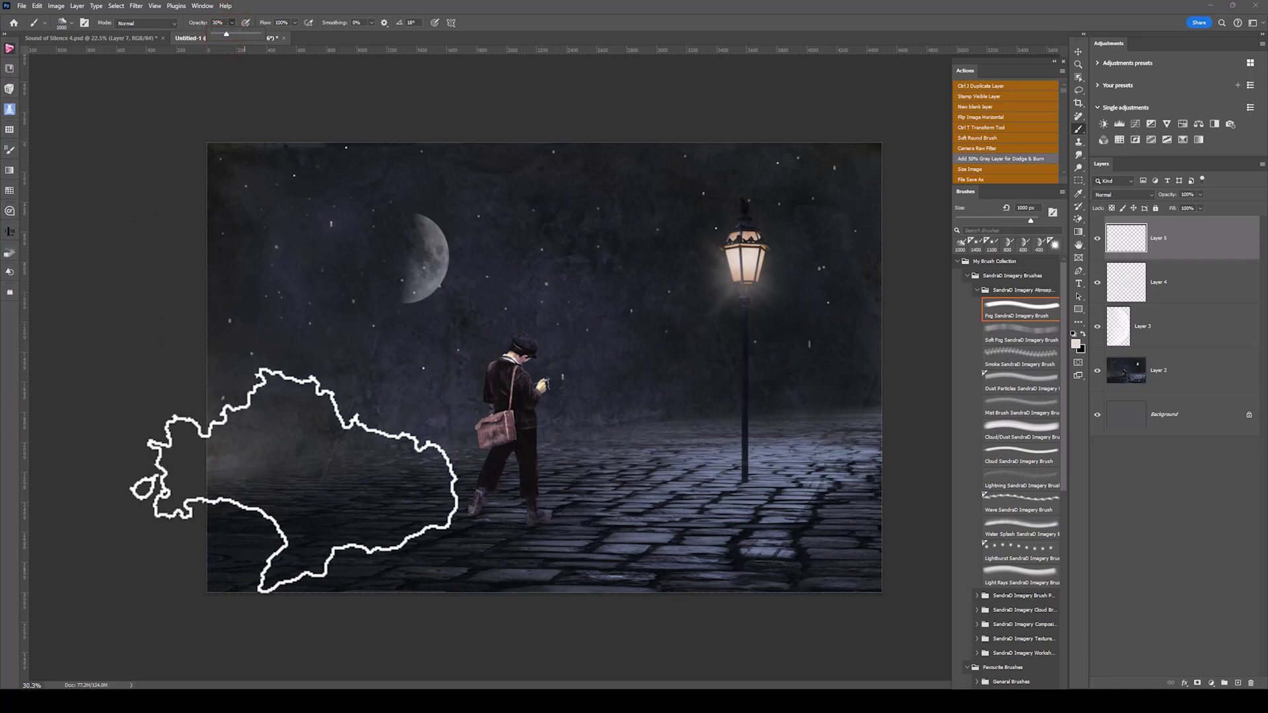
{"action": "mouse_move", "coordinate": [286, 477]}
{"action": "left_mouse_down"}
{"action": "mouse_move", "coordinate": [378, 429]}
{"action": "mouse_move", "coordinate": [386, 493]}
{"action": "left_mouse_up"}
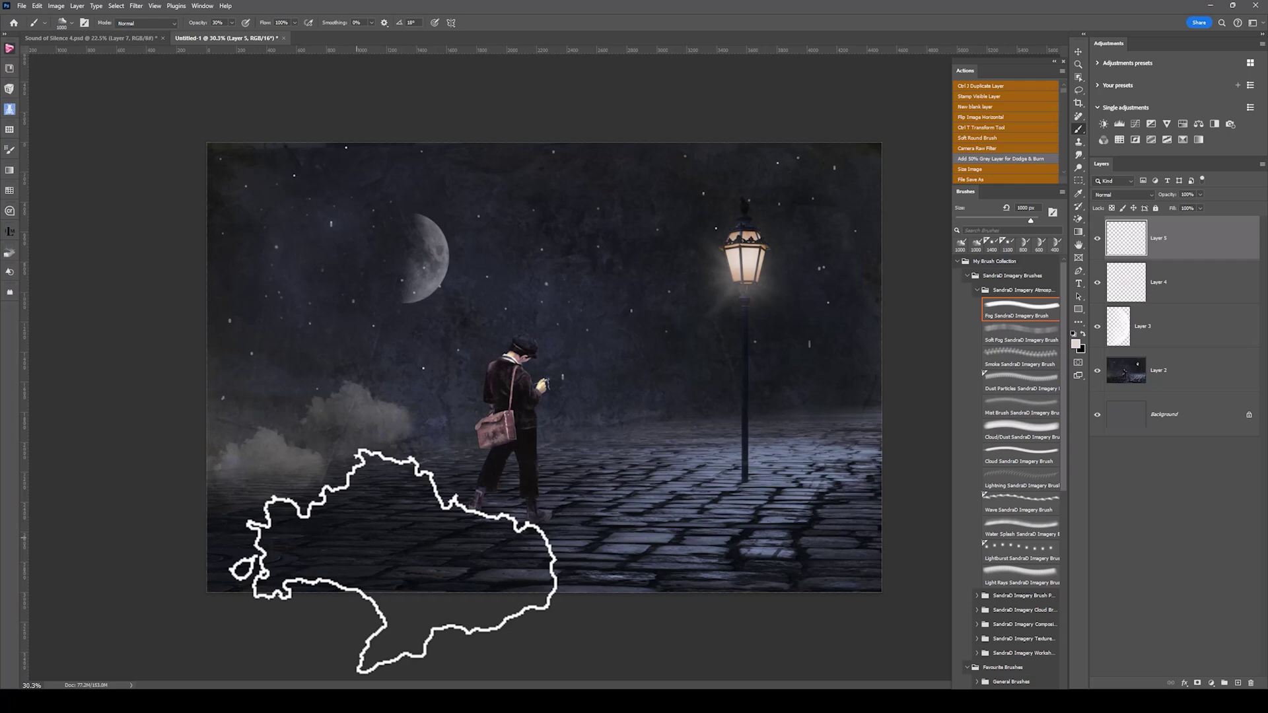
{"action": "key", "text": "ctrl+z"}
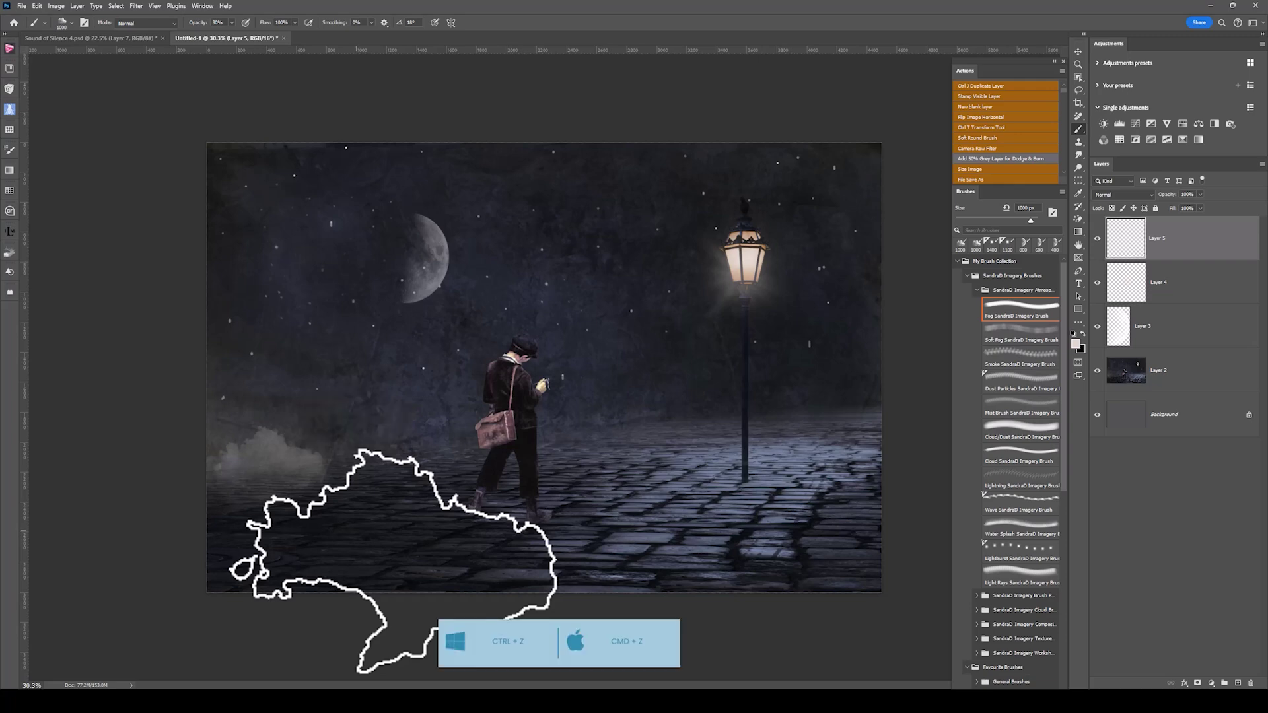
Try three Soft Fog SandraD Imagery Brush stamps over the ground behind the figure and undo them
{"action": "left_click", "coordinate": [1002, 337]}
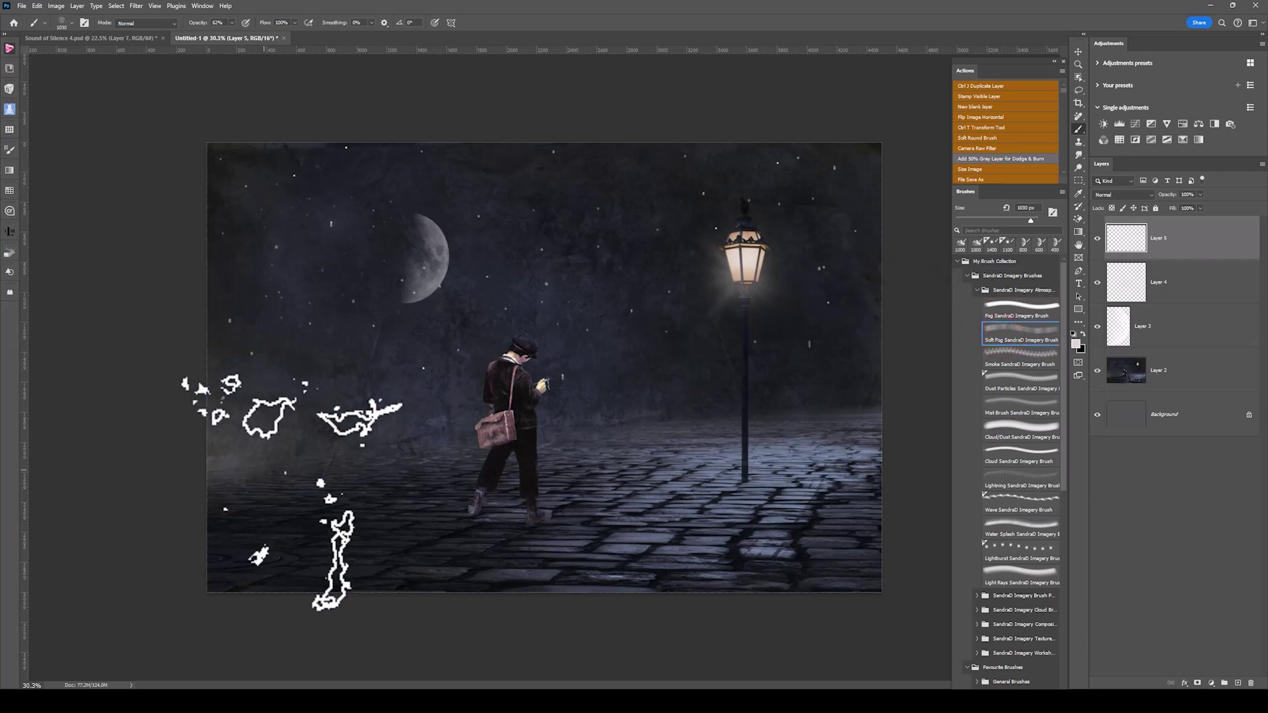
{"action": "left_click", "coordinate": [265, 470]}
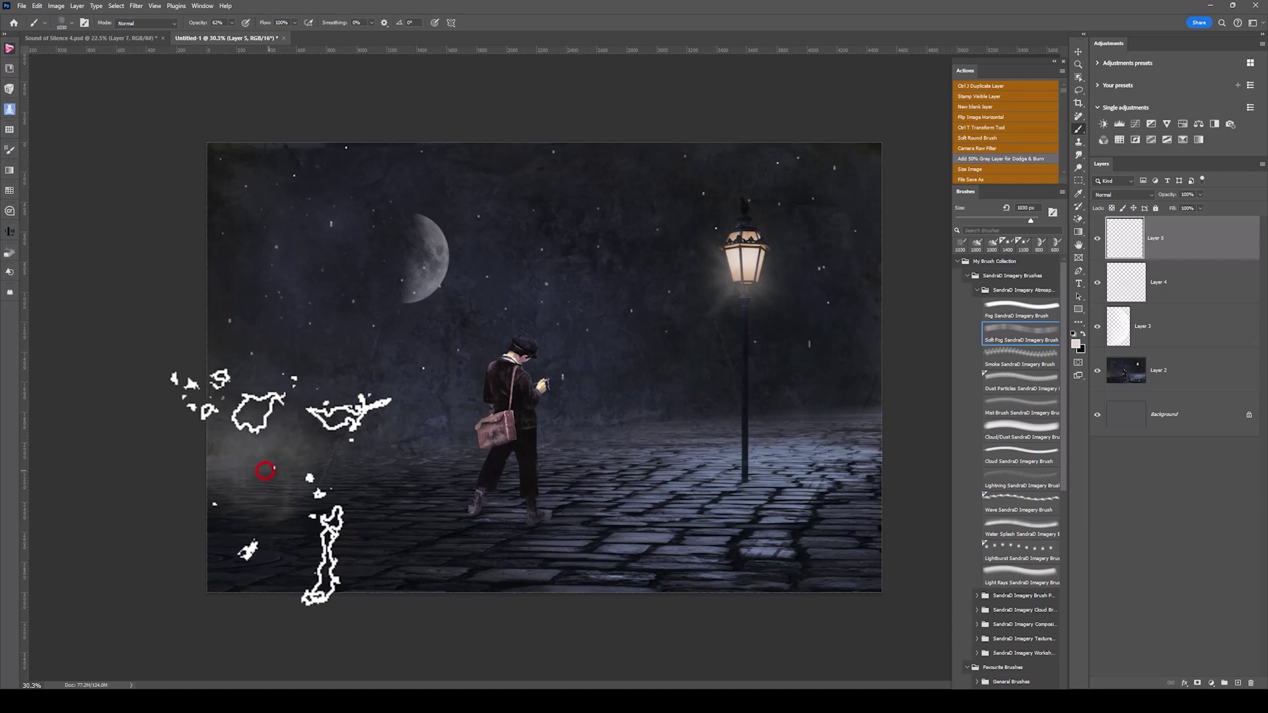
{"action": "left_click", "coordinate": [400, 431]}
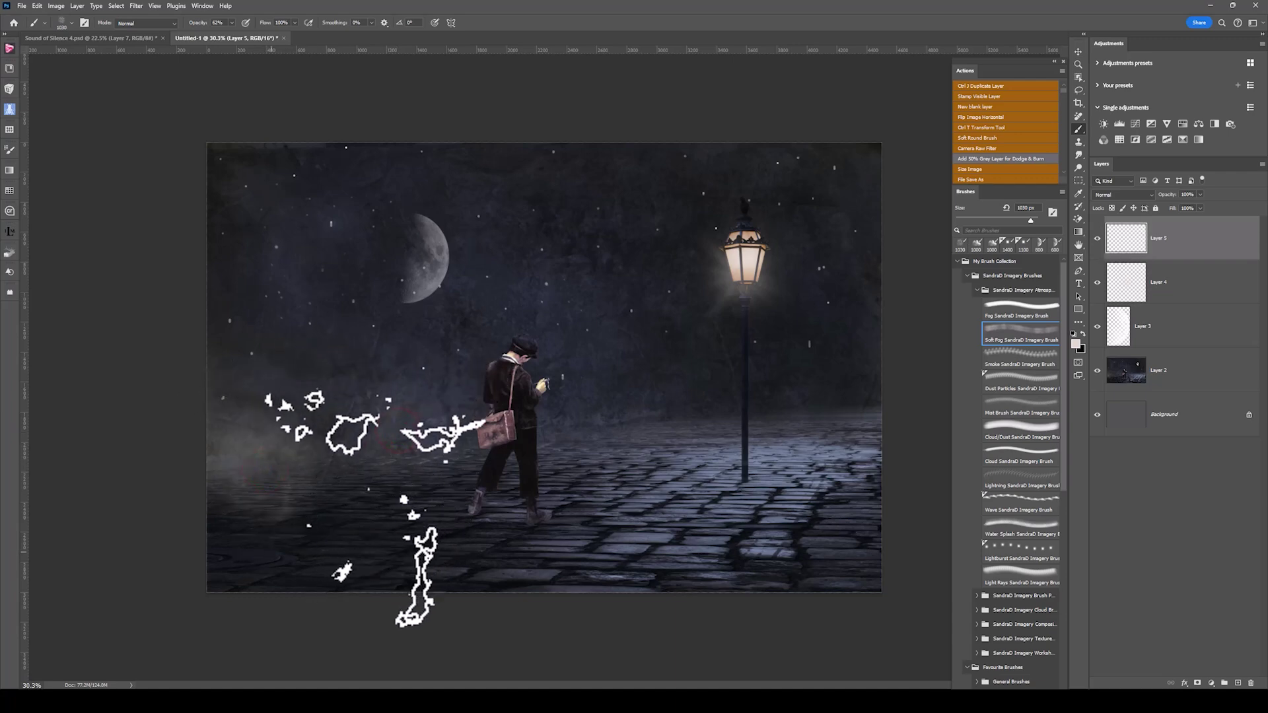
{"action": "left_click", "coordinate": [358, 498]}
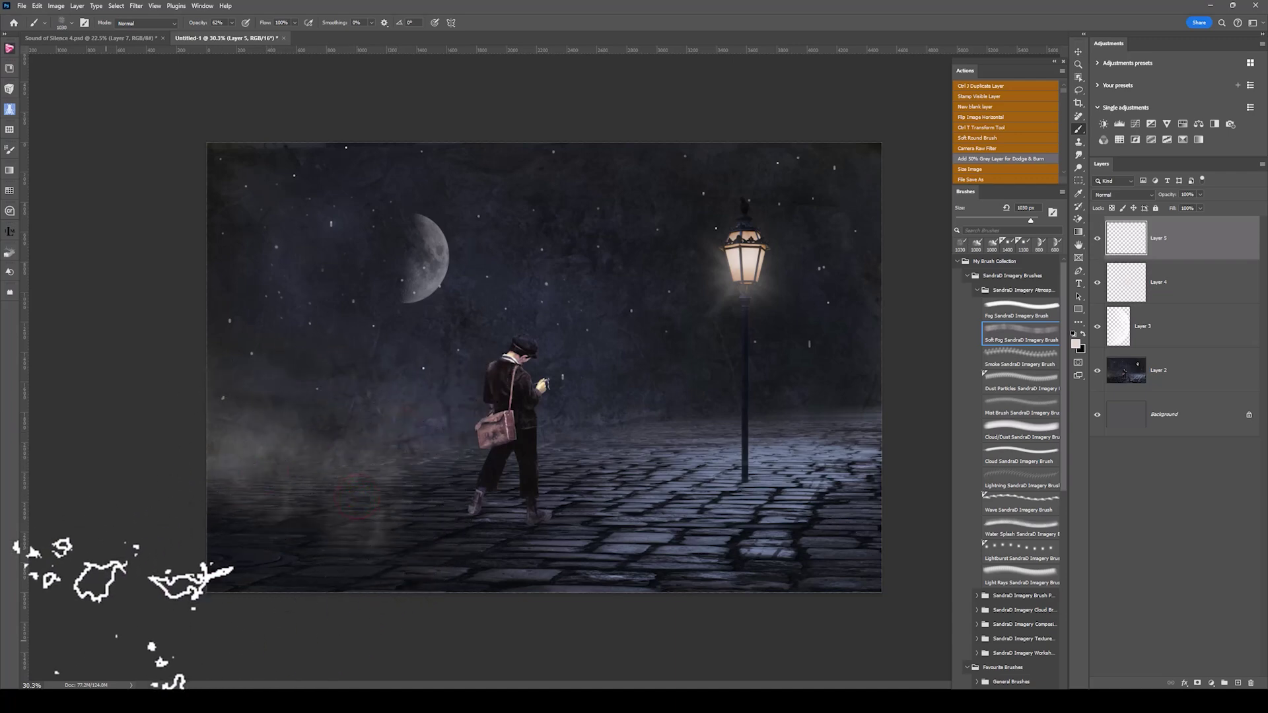
{"action": "key", "text": "ctrl+z"}
{"action": "key", "text": "ctrl+z"}
{"action": "key", "text": "ctrl+z"}
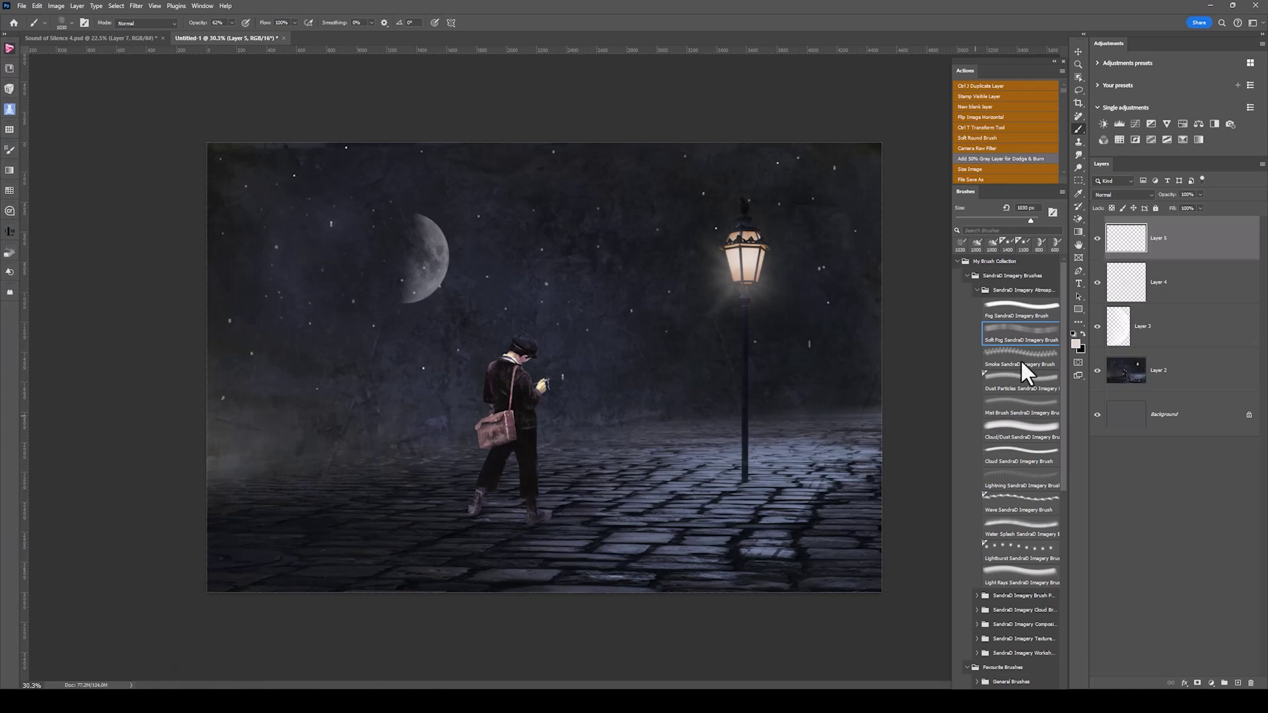
Paint mist over the ground, sky and lamp area with the Mist Brush SandraD at 27% opacity and 2000 px, and compare with the layer hidden
{"action": "left_click", "coordinate": [1017, 411]}
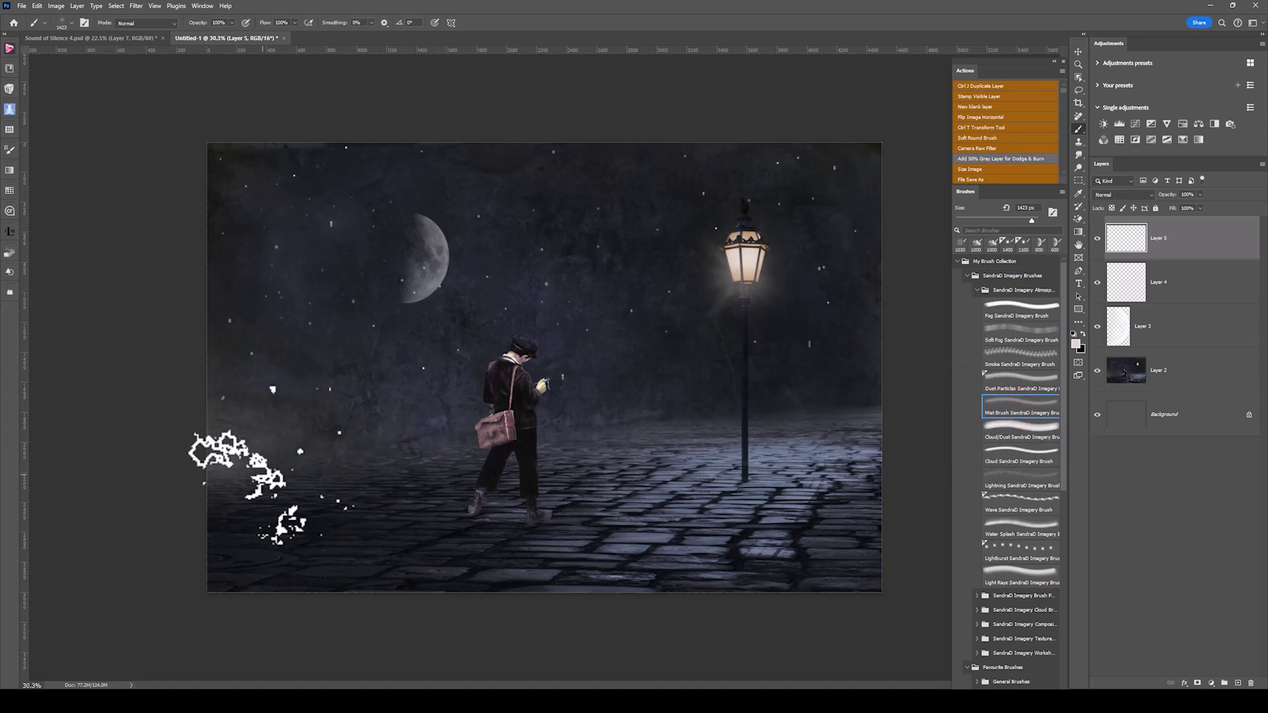
{"action": "left_click", "coordinate": [231, 23]}
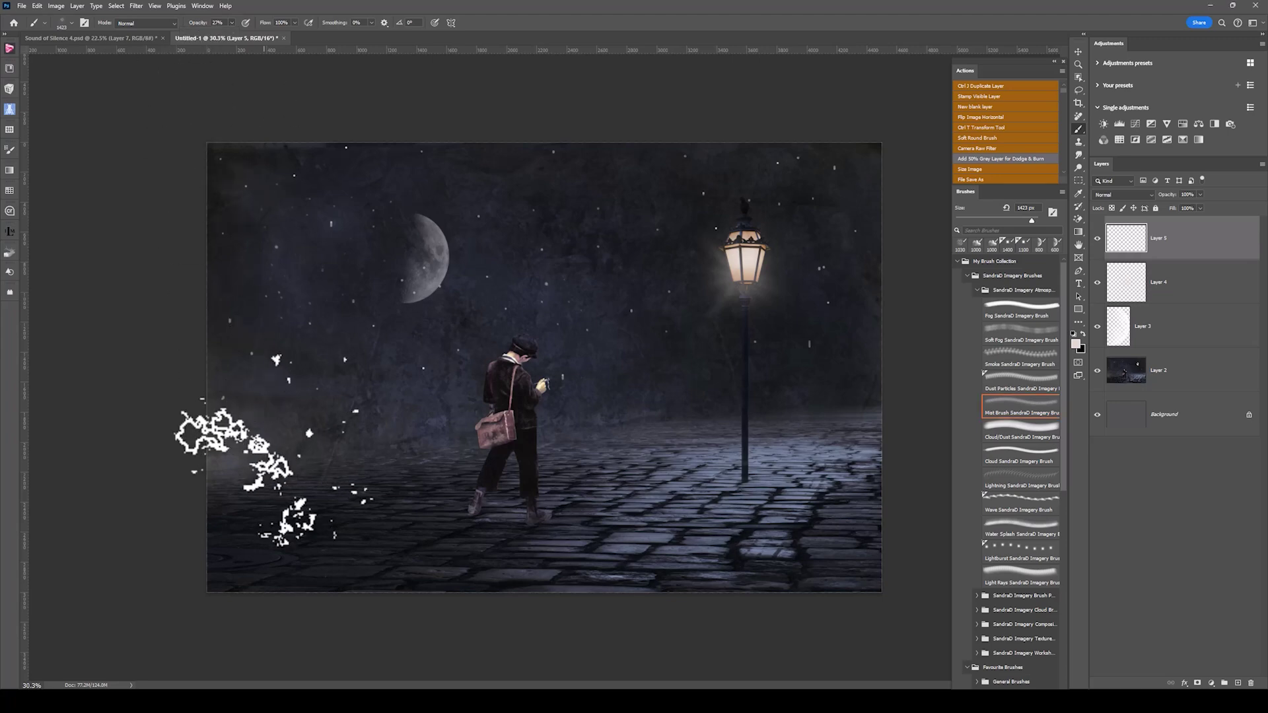
{"action": "key", "text": "bracketright"}
{"action": "key", "text": "bracketright"}
{"action": "key", "text": "bracketright"}
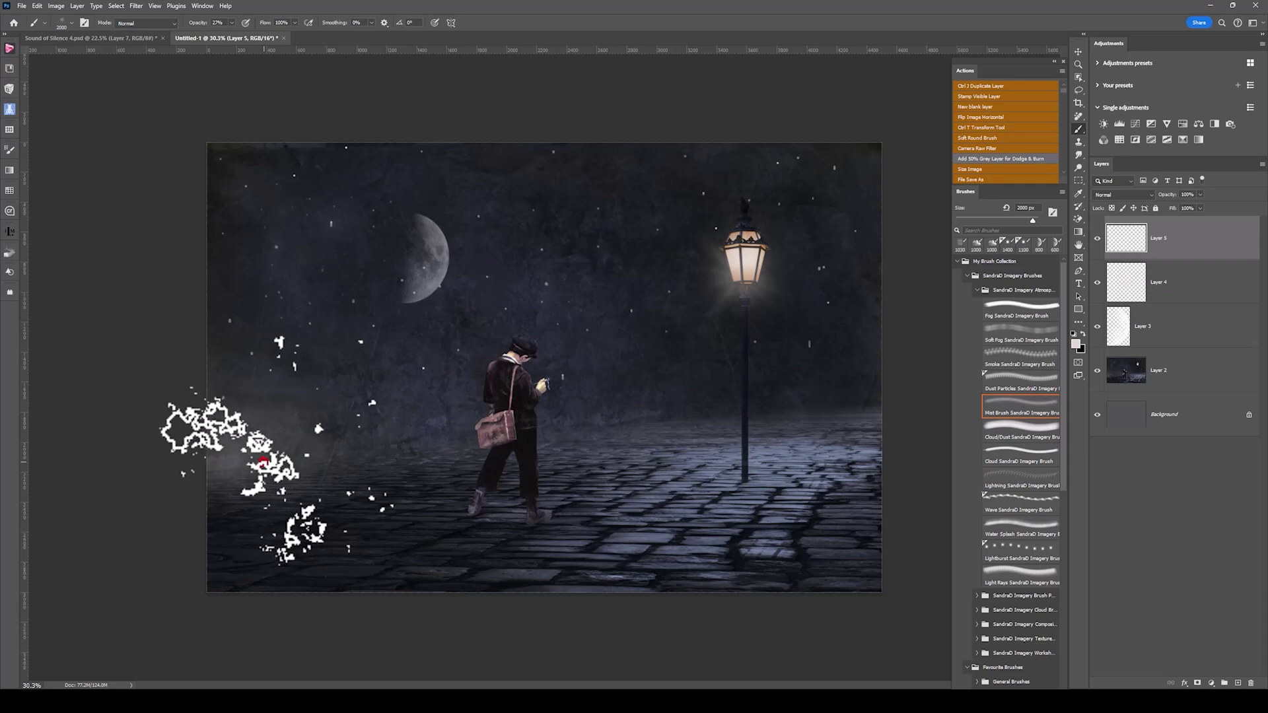
{"action": "mouse_move", "coordinate": [385, 415]}
{"action": "left_mouse_down"}
{"action": "mouse_move", "coordinate": [453, 524]}
{"action": "mouse_move", "coordinate": [504, 533]}
{"action": "mouse_move", "coordinate": [651, 425]}
{"action": "mouse_move", "coordinate": [831, 518]}
{"action": "mouse_move", "coordinate": [836, 403]}
{"action": "mouse_move", "coordinate": [583, 359]}
{"action": "mouse_move", "coordinate": [502, 462]}
{"action": "mouse_move", "coordinate": [484, 520]}
{"action": "mouse_move", "coordinate": [615, 370]}
{"action": "mouse_move", "coordinate": [825, 331]}
{"action": "mouse_move", "coordinate": [800, 310]}
{"action": "mouse_move", "coordinate": [652, 275]}
{"action": "mouse_move", "coordinate": [326, 311]}
{"action": "mouse_move", "coordinate": [423, 218]}
{"action": "mouse_move", "coordinate": [495, 193]}
{"action": "mouse_move", "coordinate": [309, 323]}
{"action": "mouse_move", "coordinate": [357, 292]}
{"action": "left_mouse_up"}
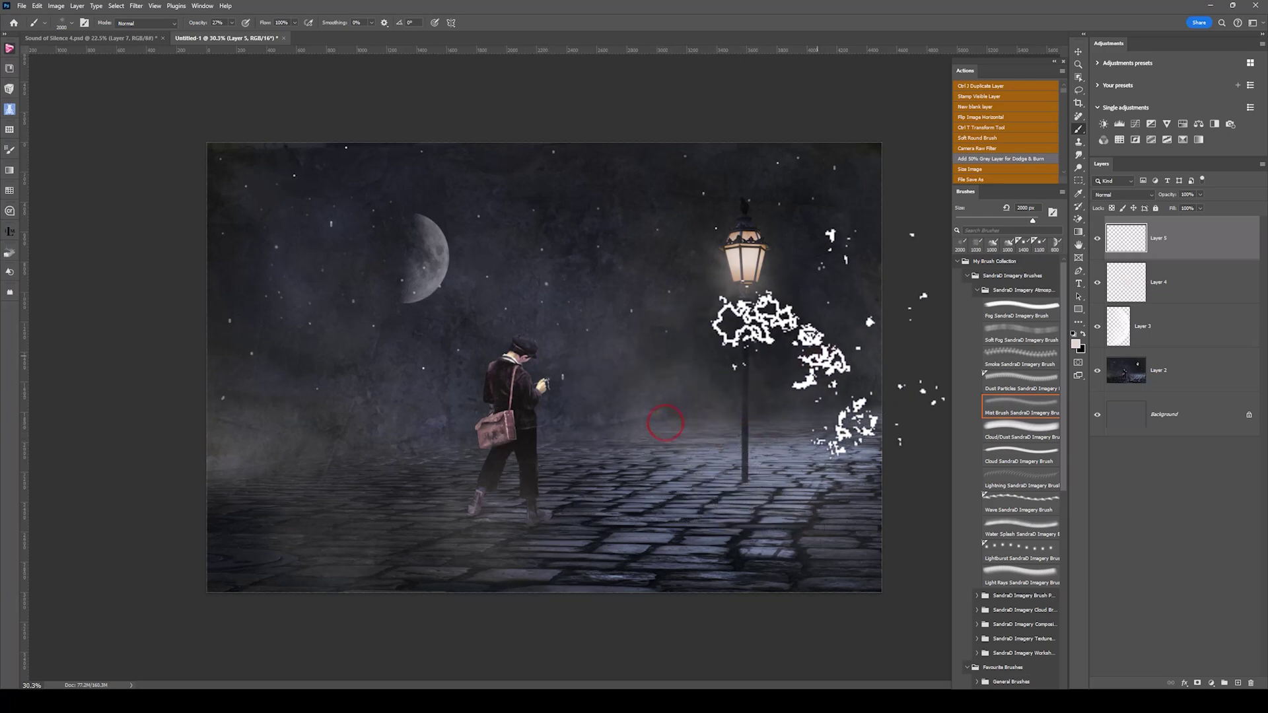
{"action": "left_click", "coordinate": [817, 356]}
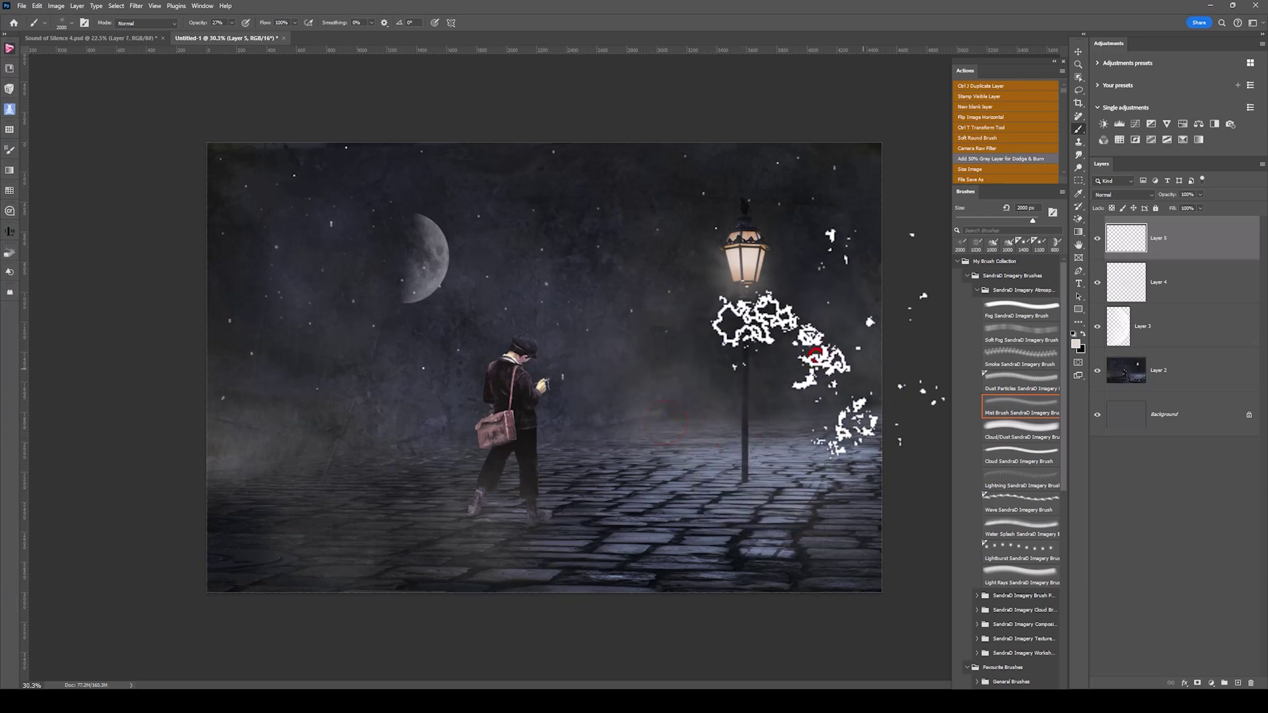
{"action": "left_click", "coordinate": [1096, 237]}
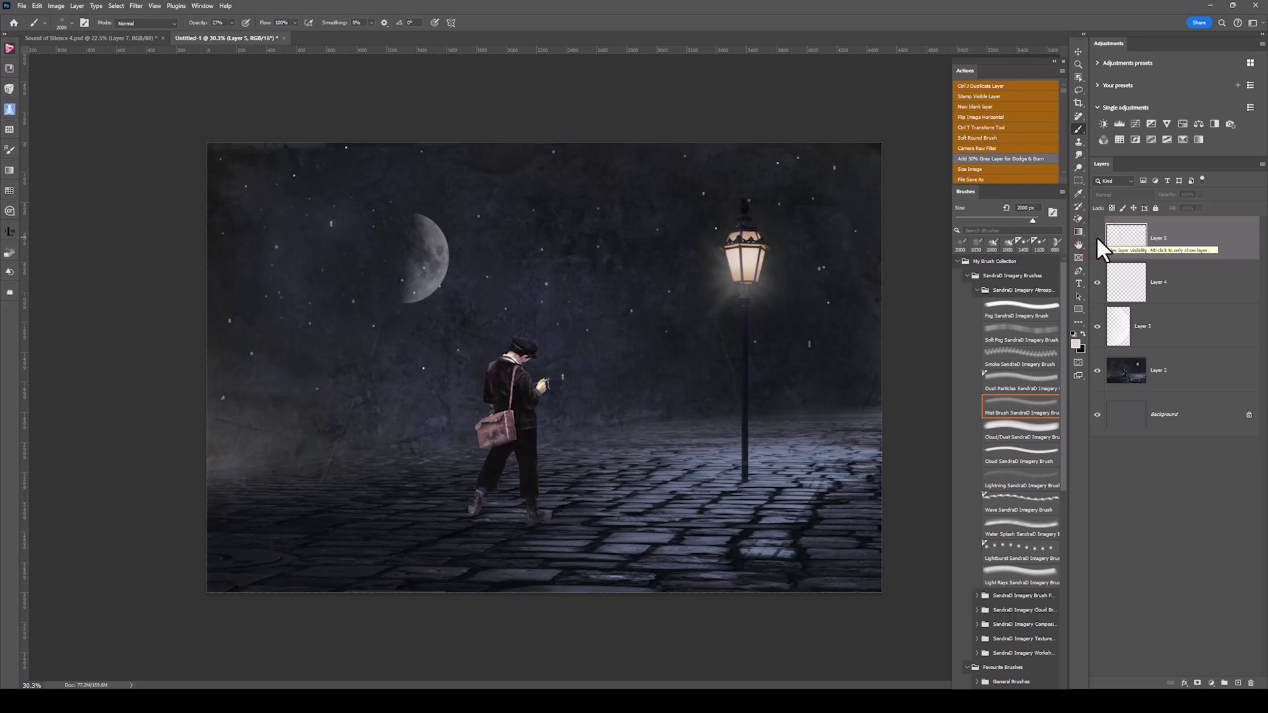
{"action": "left_click", "coordinate": [1097, 237]}
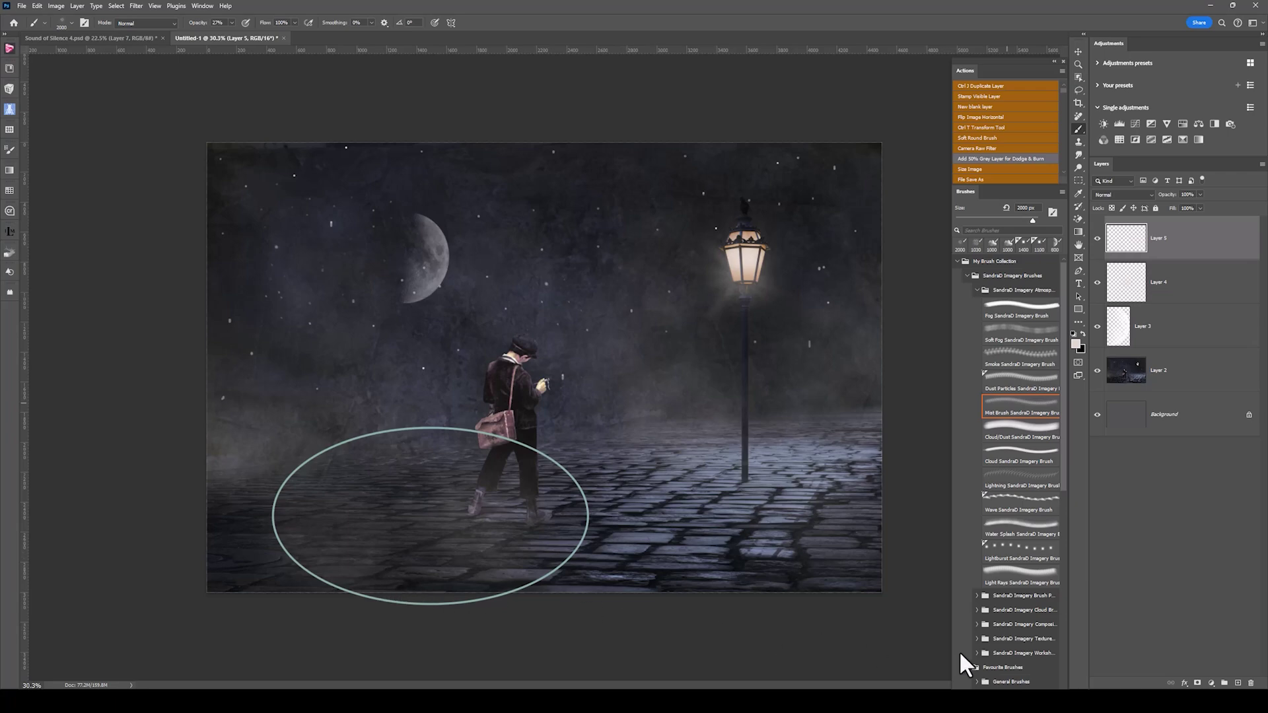
Add a mask to the mist layer, paint out mist over the figure's legs and nearby cobbles at 27% brush opacity, and compare with the layer hidden
{"action": "left_click", "coordinate": [1198, 684]}
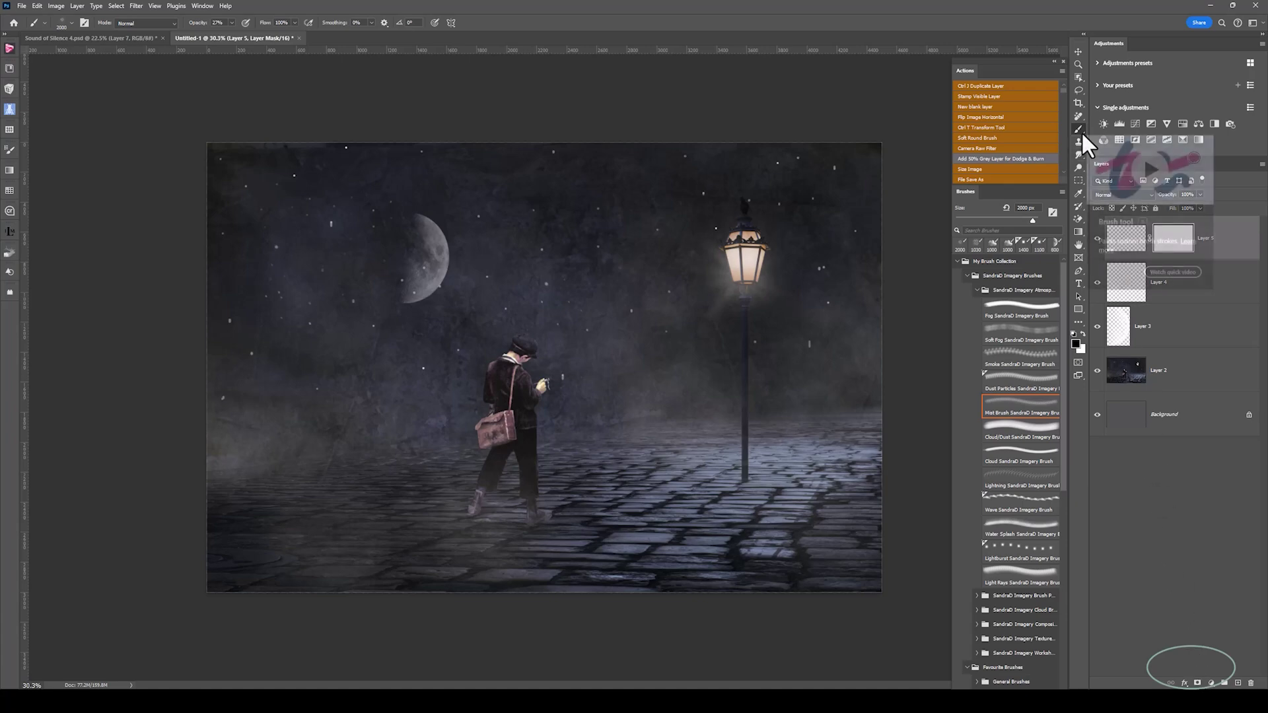
{"action": "left_click", "coordinate": [1028, 354]}
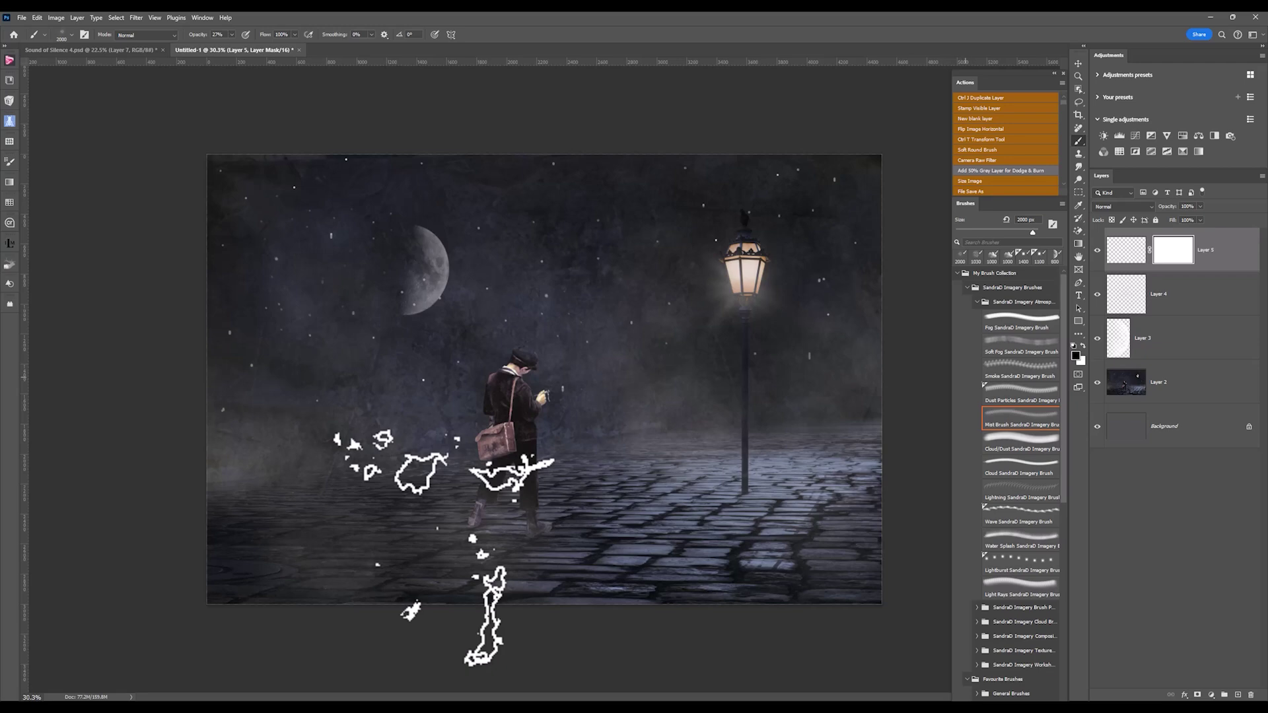
{"action": "mouse_move", "coordinate": [515, 519]}
{"action": "left_mouse_down"}
{"action": "mouse_move", "coordinate": [381, 560]}
{"action": "mouse_move", "coordinate": [390, 528]}
{"action": "mouse_move", "coordinate": [360, 502]}
{"action": "mouse_move", "coordinate": [387, 558]}
{"action": "mouse_move", "coordinate": [366, 564]}
{"action": "left_mouse_up"}
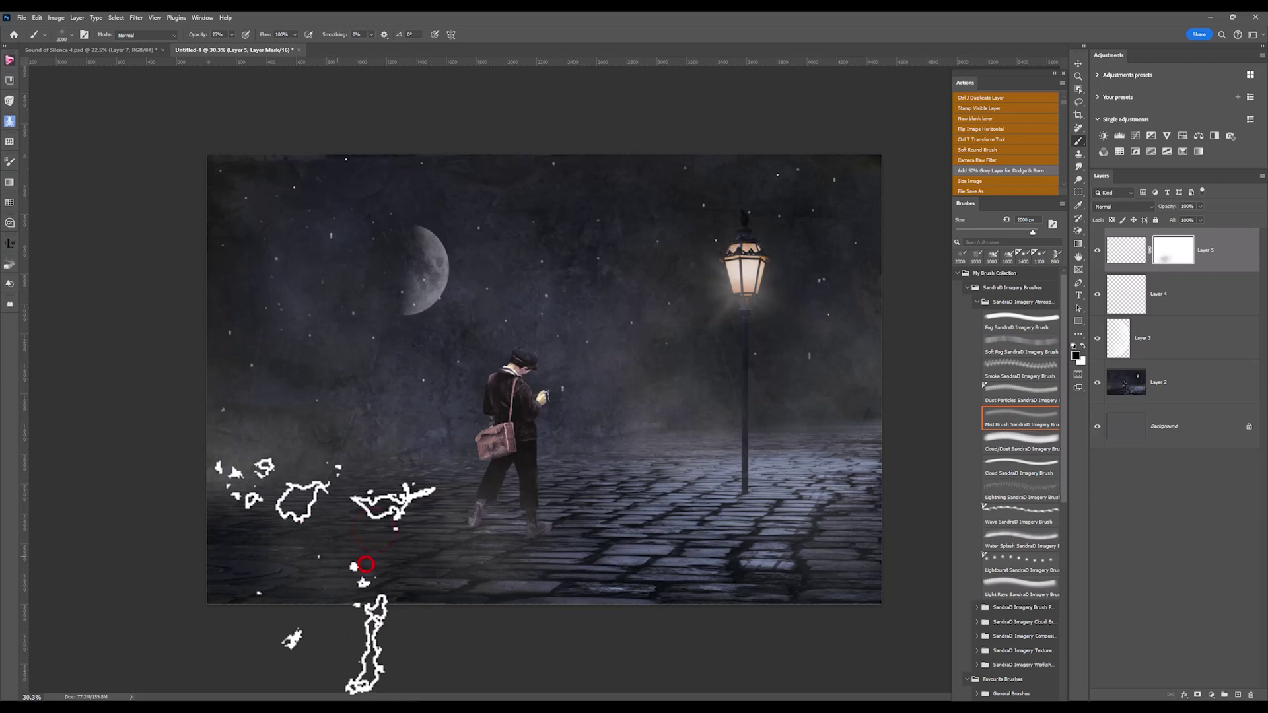
{"action": "left_click", "coordinate": [1167, 259]}
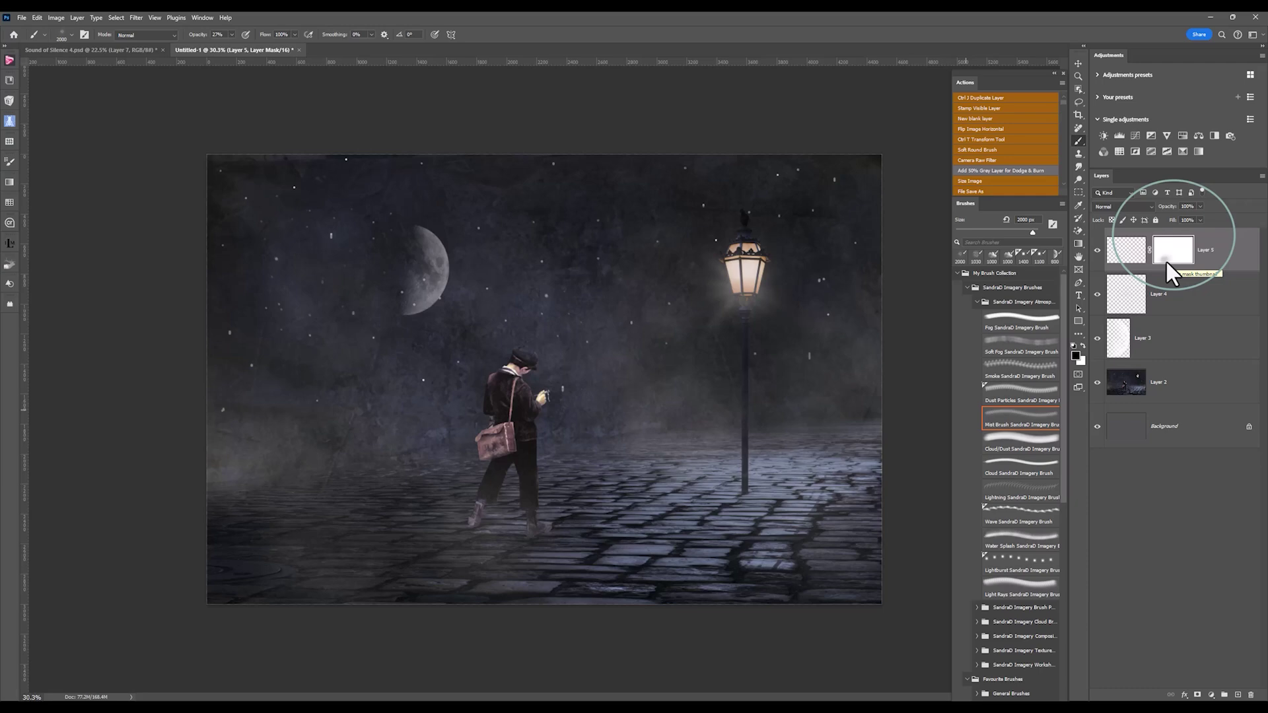
{"action": "left_click", "coordinate": [1096, 251]}
{"action": "left_click", "coordinate": [1097, 250]}
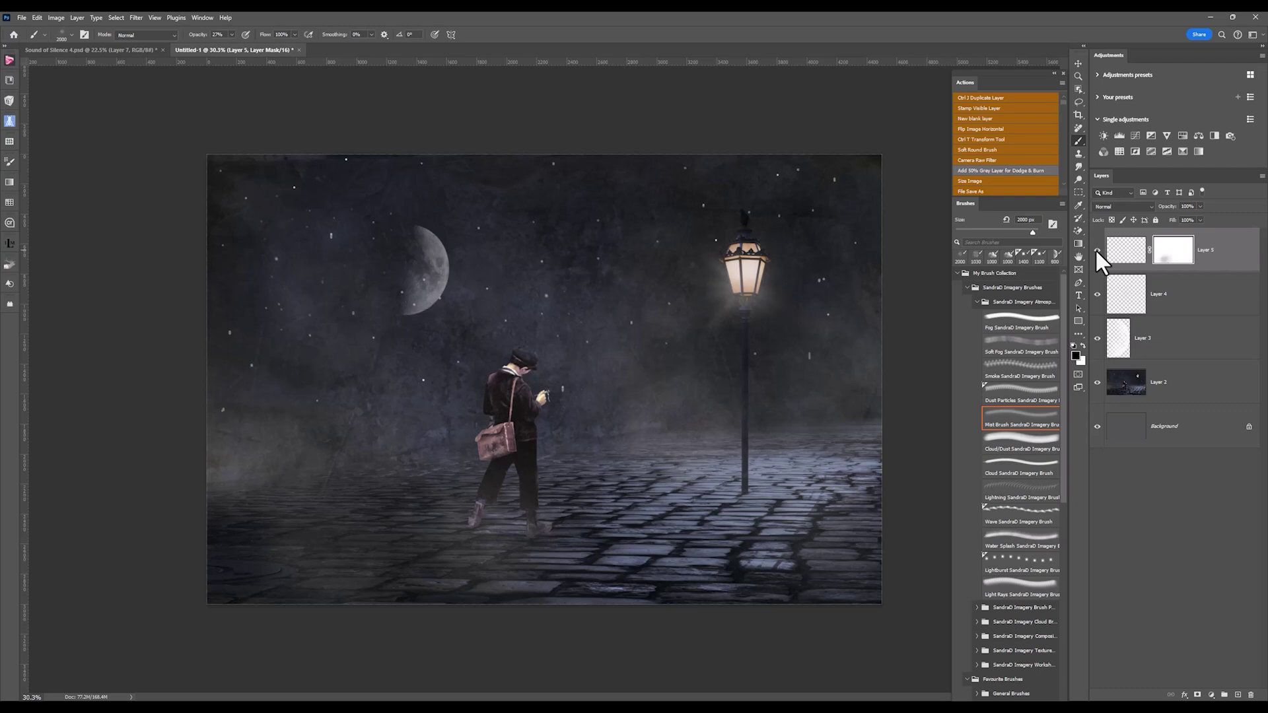
Stamp the Soft Fog SandraD Imagery Brush twice around the street lamp on the mist layer's pixels, at 2000 px and 99% opacity
{"action": "left_click", "coordinate": [1121, 253]}
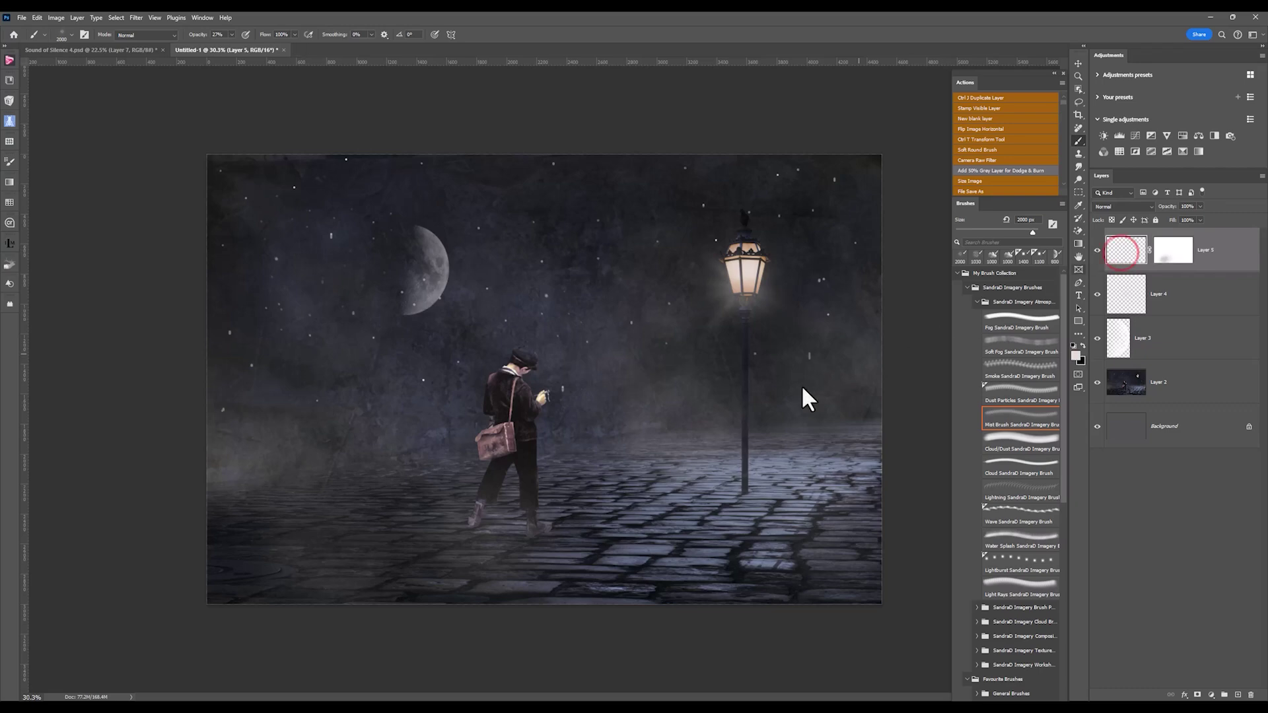
{"action": "left_click", "coordinate": [975, 147]}
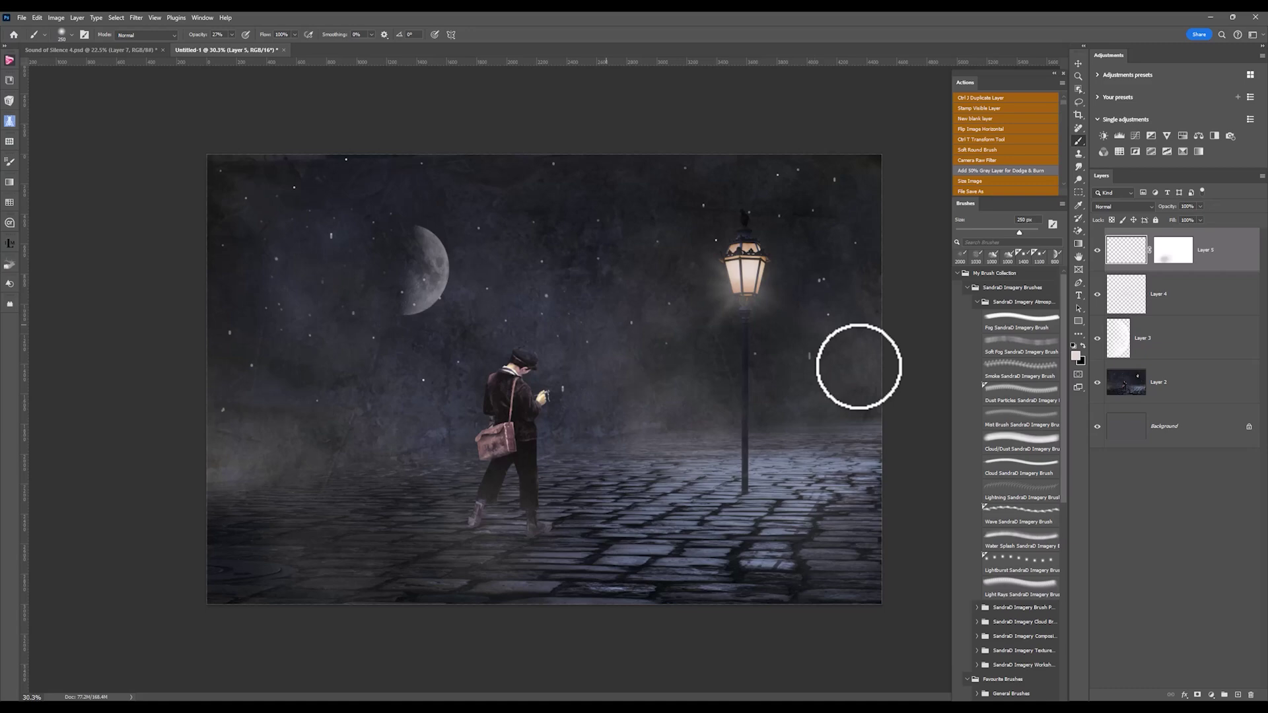
{"action": "left_click", "coordinate": [1135, 254]}
{"action": "left_click", "coordinate": [1002, 341]}
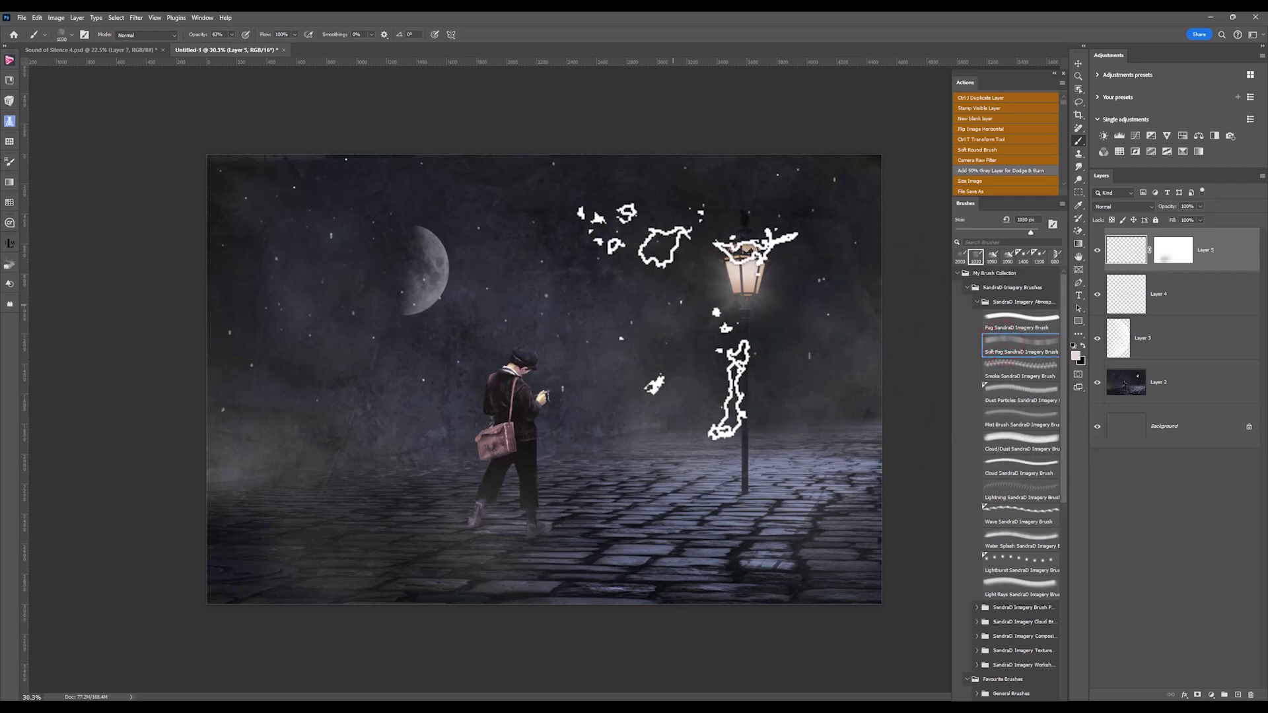
{"action": "key", "text": "bracketright"}
{"action": "key", "text": "bracketright"}
{"action": "key", "text": "bracketright"}
{"action": "key", "text": "bracketright"}
{"action": "key", "text": "bracketright"}
{"action": "key", "text": "bracketright"}
{"action": "key", "text": "bracketright"}
{"action": "key", "text": "bracketright"}
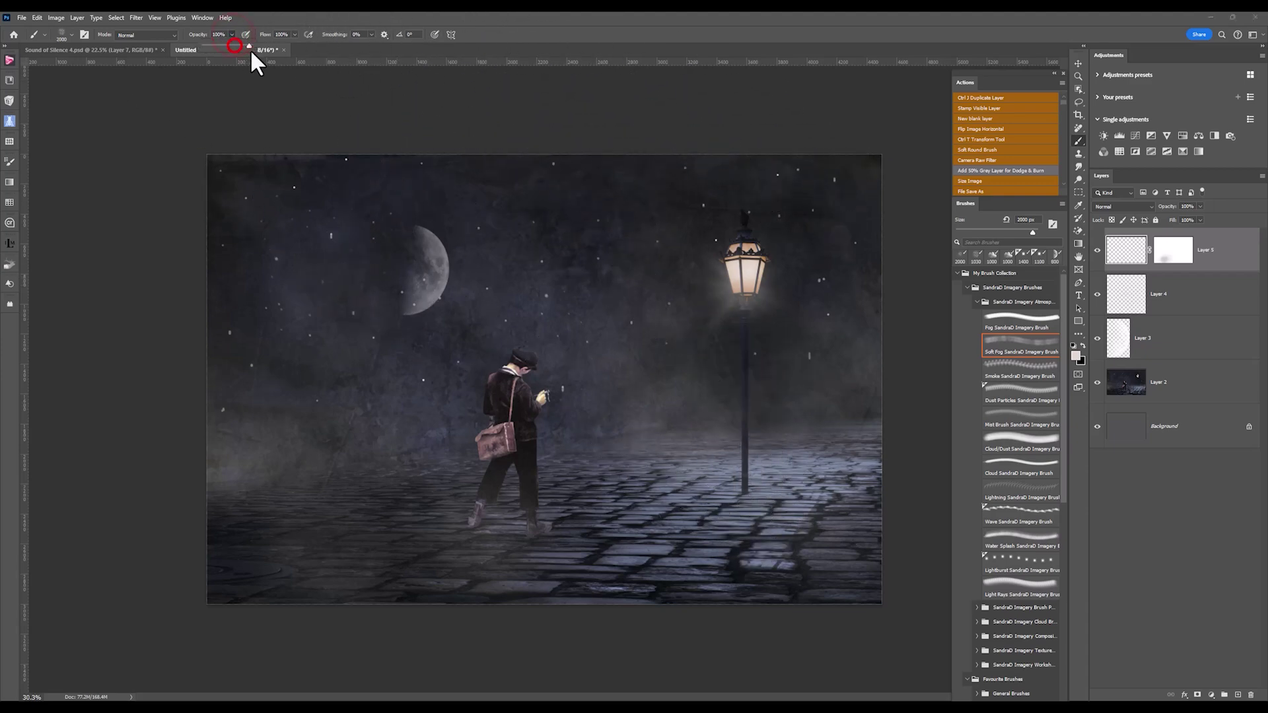
{"action": "left_click_drag", "start_coordinate": [248, 49], "coordinate": [247, 49]}
{"action": "left_click", "coordinate": [677, 307]}
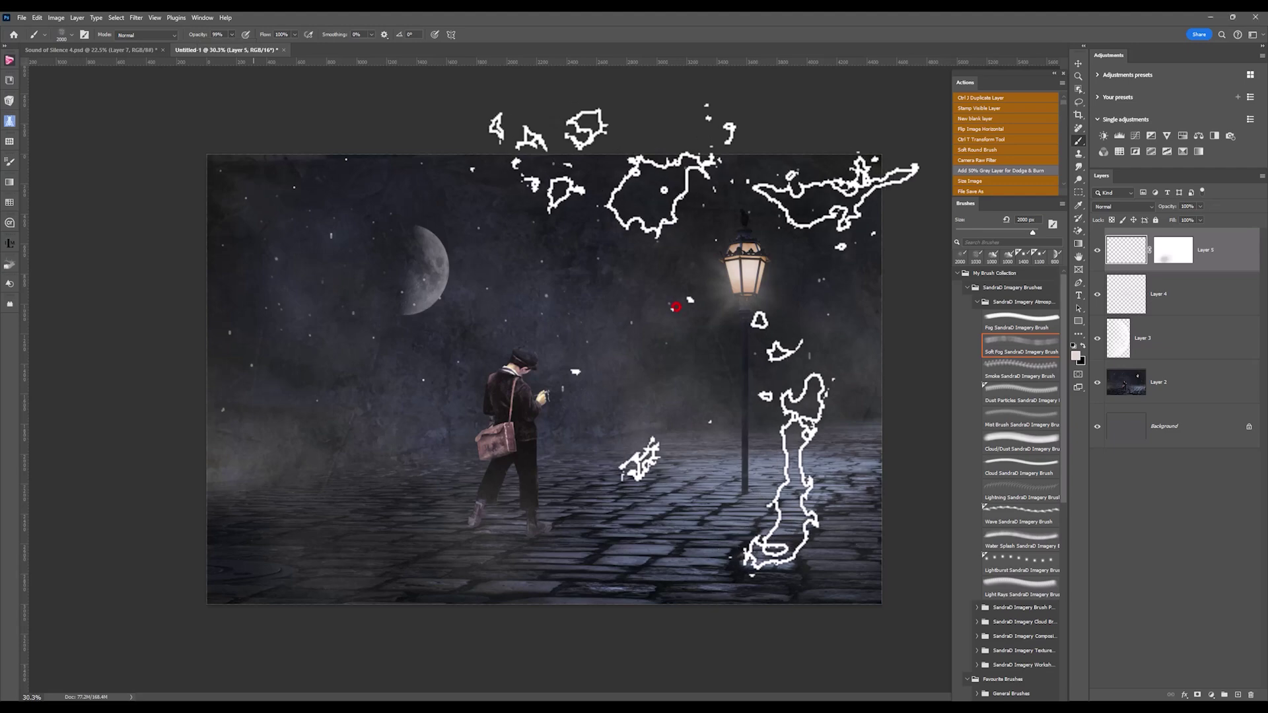
{"action": "left_click", "coordinate": [799, 260]}
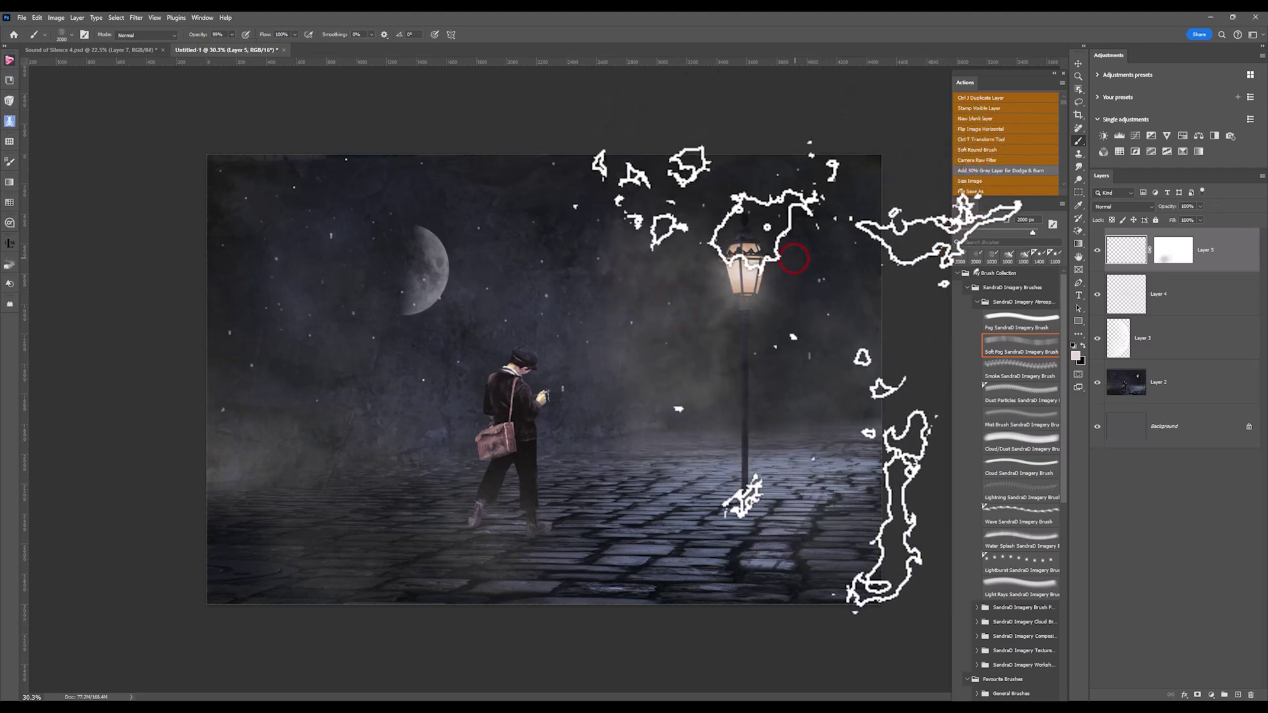
Try two more soft fog stamps over the sky and street near the lamp and undo them
{"action": "left_click", "coordinate": [780, 346]}
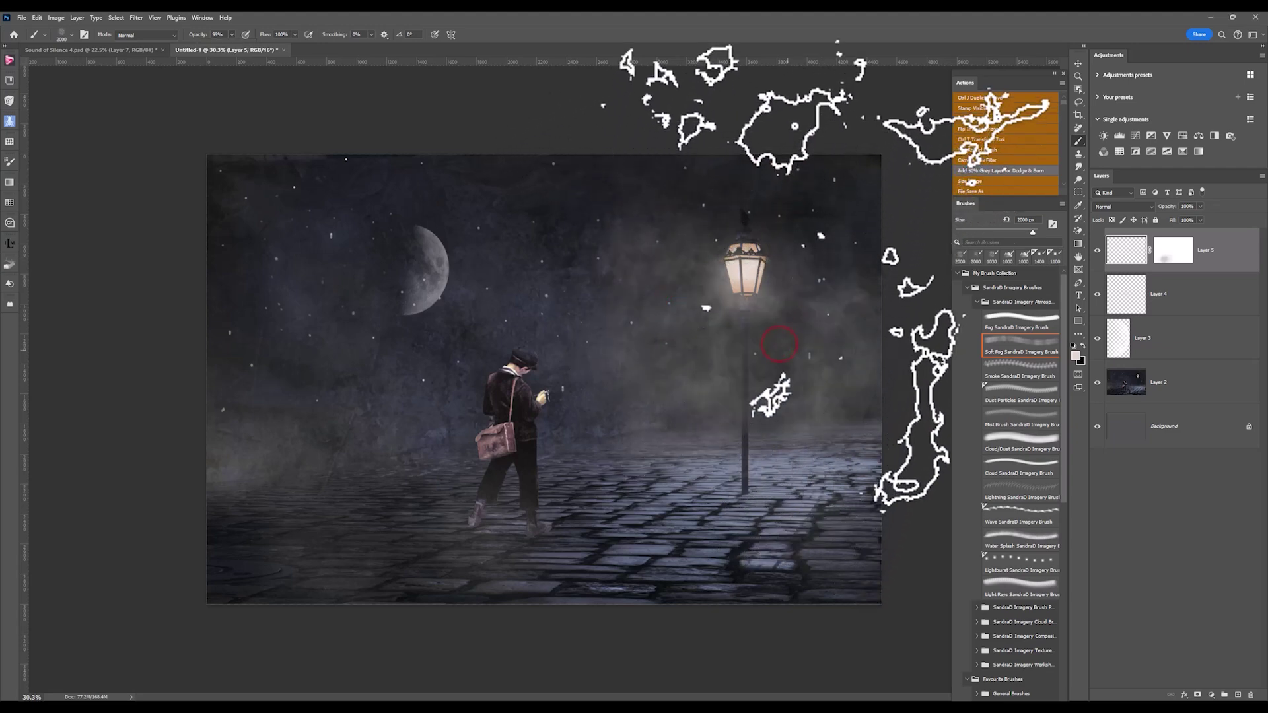
{"action": "left_click", "coordinate": [807, 243]}
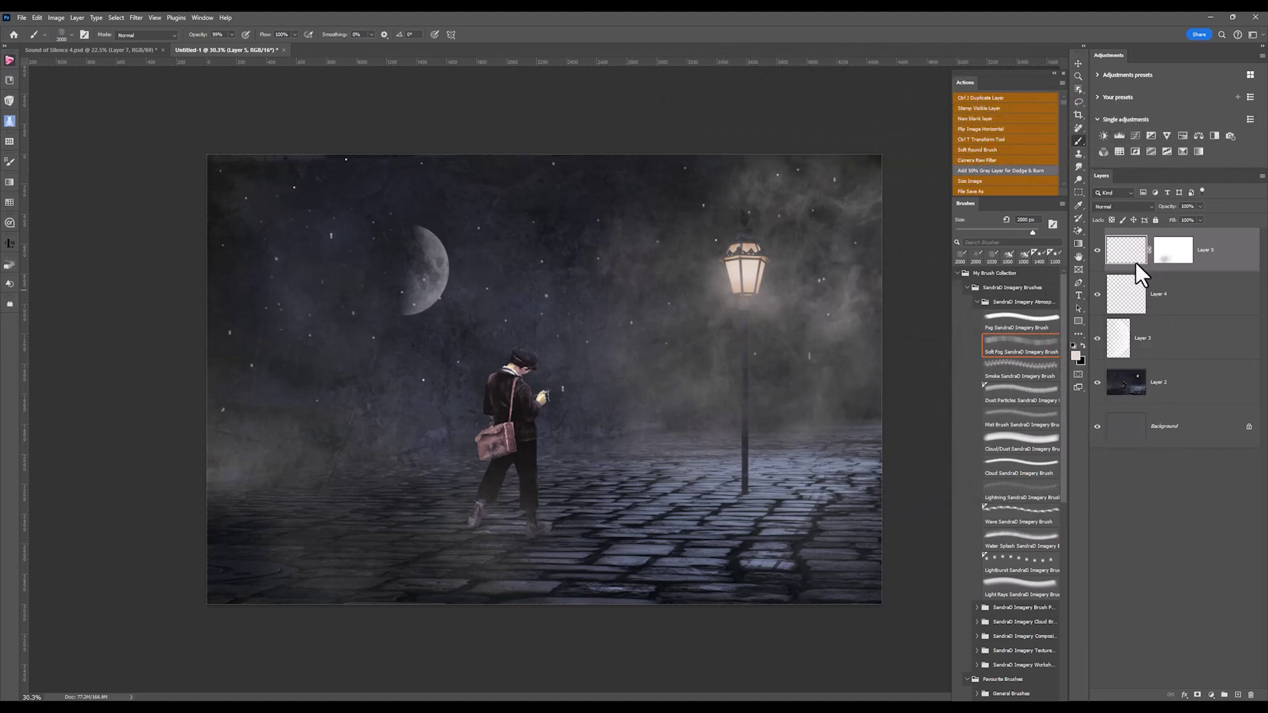
{"action": "key", "text": "ctrl+z"}
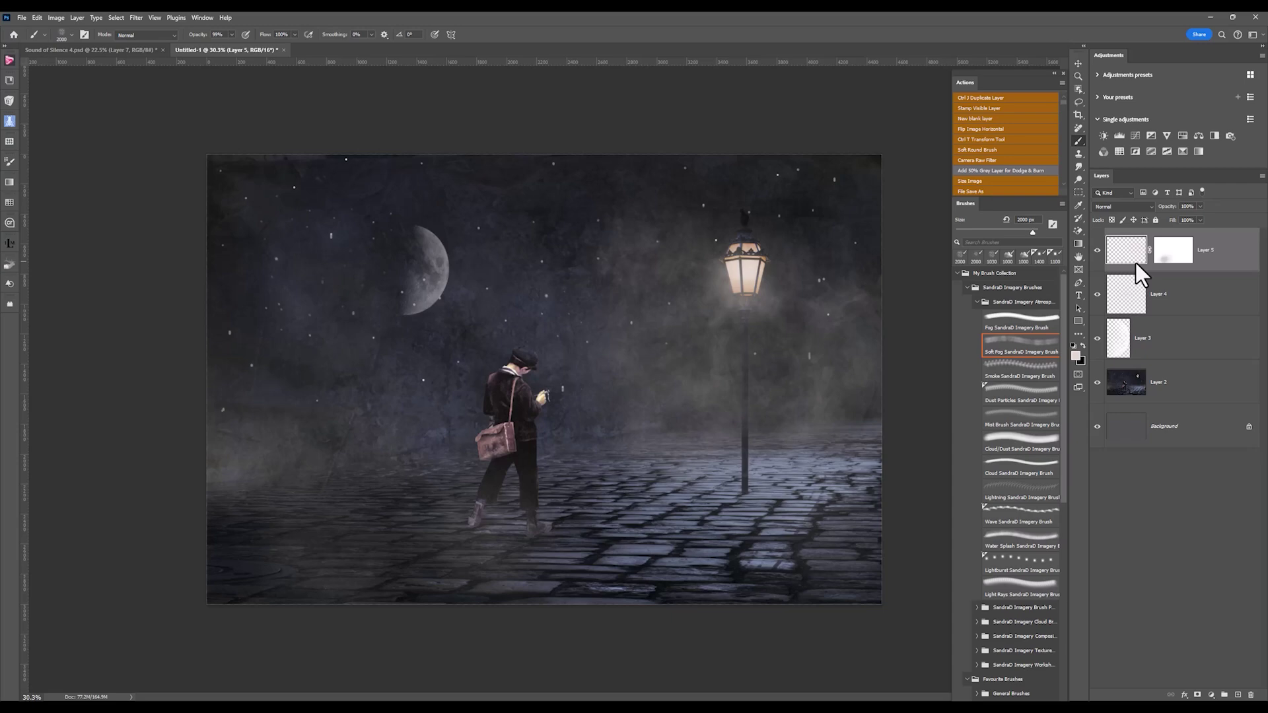
{"action": "key", "text": "ctrl+z"}
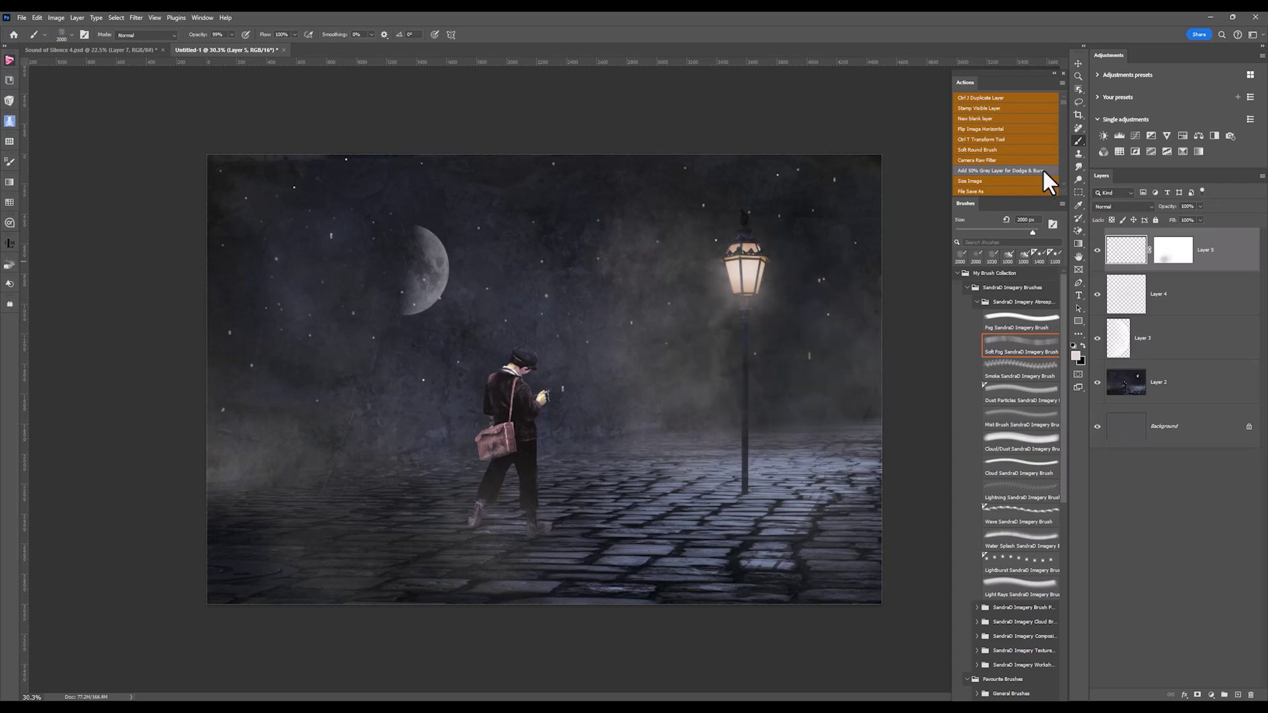
Add a new blank layer and stamp soft fog five times around the street lamp at 2000 px and 99% brush opacity
{"action": "left_click", "coordinate": [987, 119]}
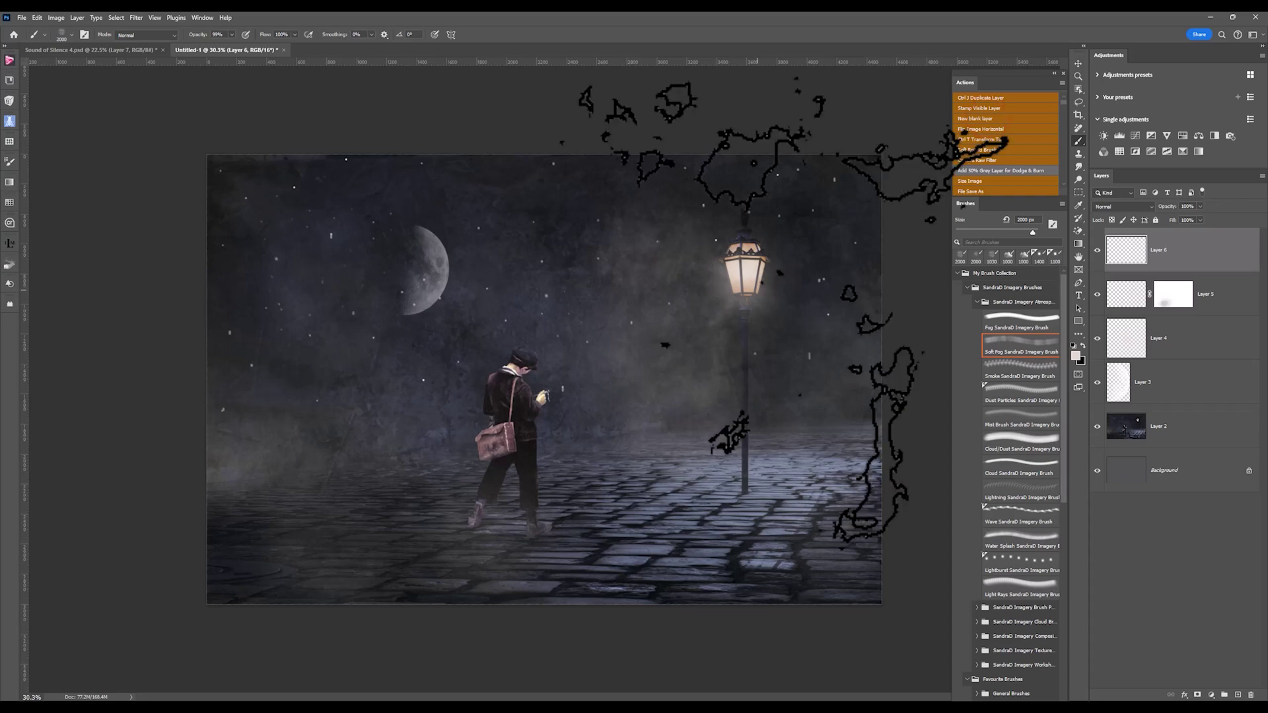
{"action": "left_click", "coordinate": [705, 296]}
{"action": "left_click", "coordinate": [718, 226]}
{"action": "left_click", "coordinate": [811, 318]}
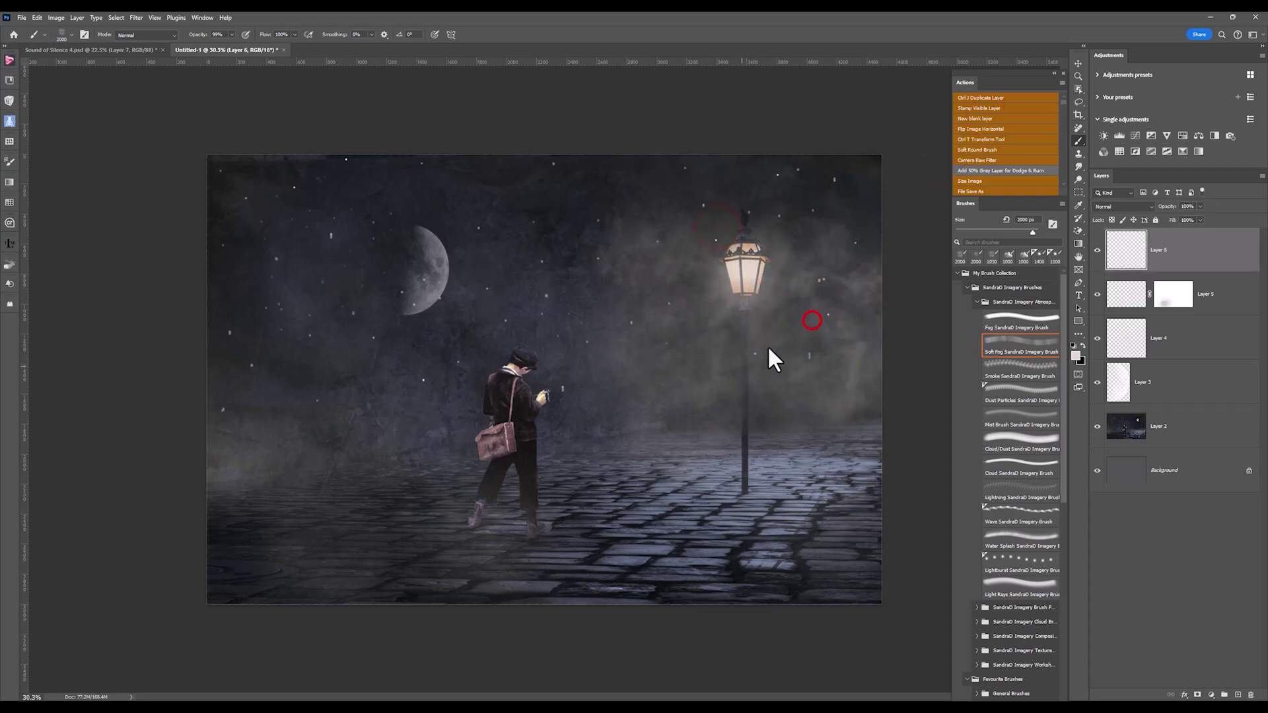
{"action": "left_click", "coordinate": [717, 376]}
{"action": "left_click", "coordinate": [645, 291]}
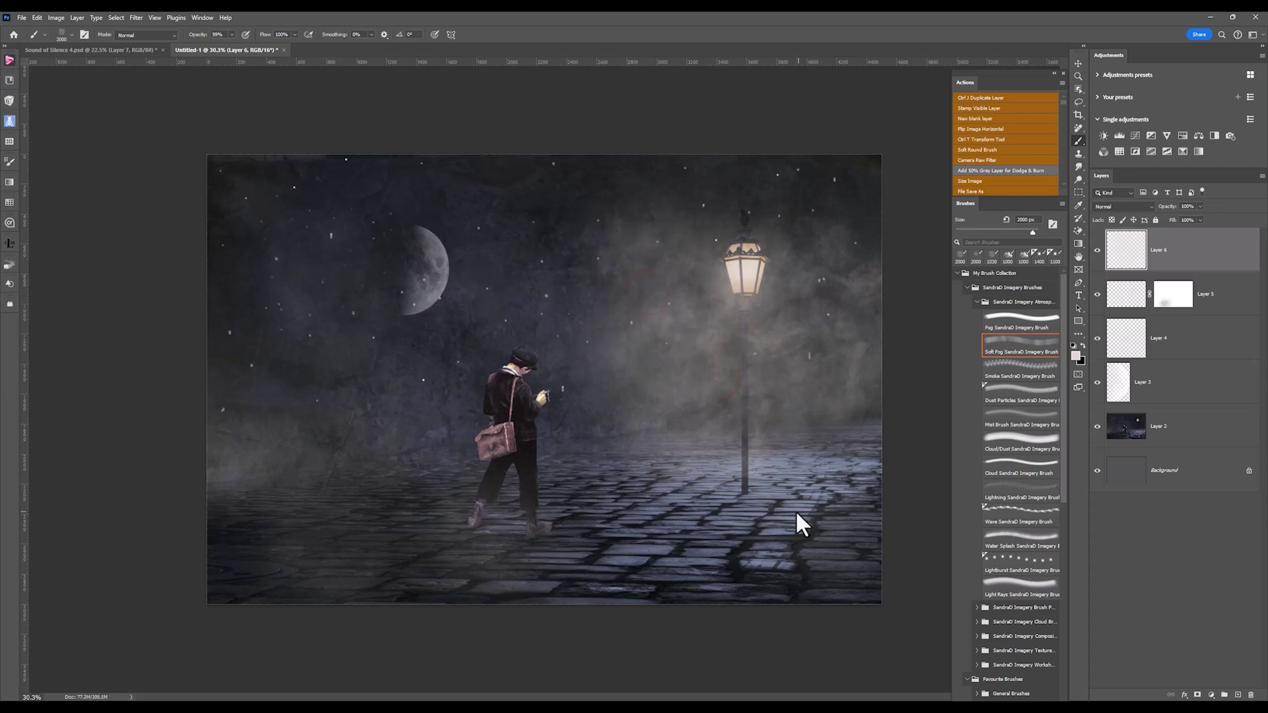
Lower the new fog layer's opacity to 59%, set its blend mode to Overlay, and open its opacity again for adjustment
{"action": "left_click", "coordinate": [1202, 206]}
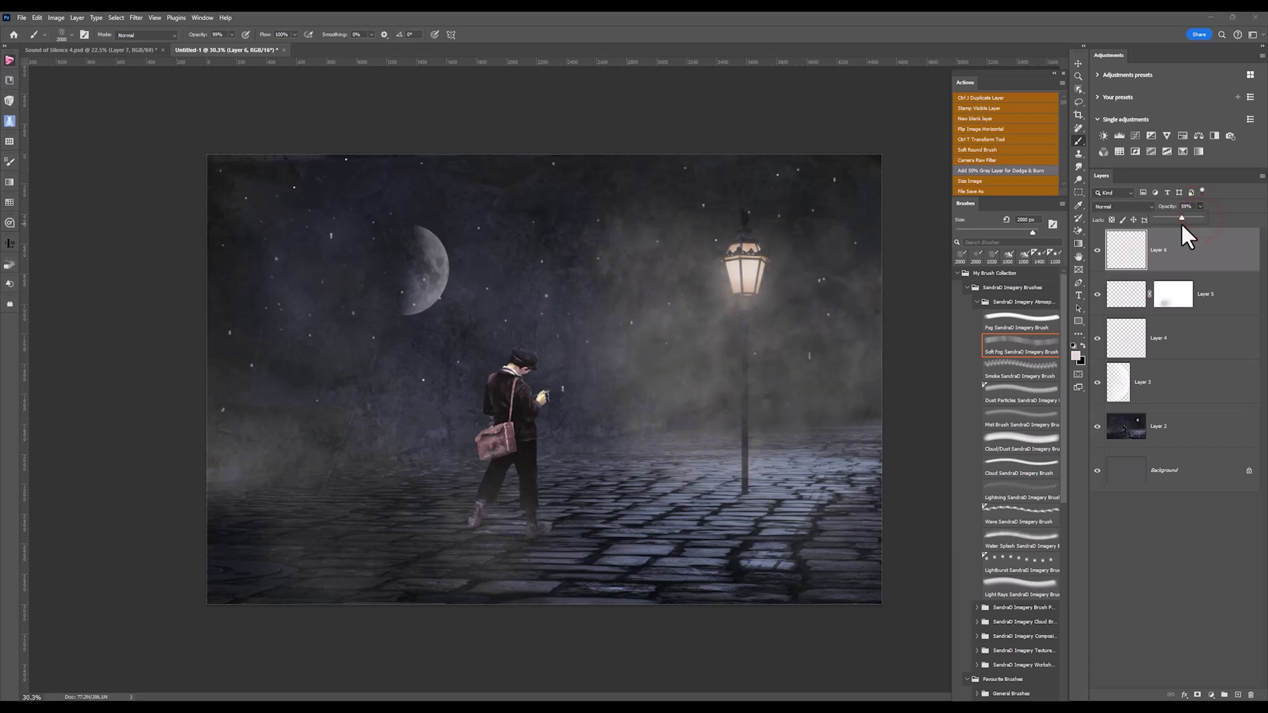
{"action": "left_click", "coordinate": [1123, 204]}
{"action": "left_click", "coordinate": [1123, 203]}
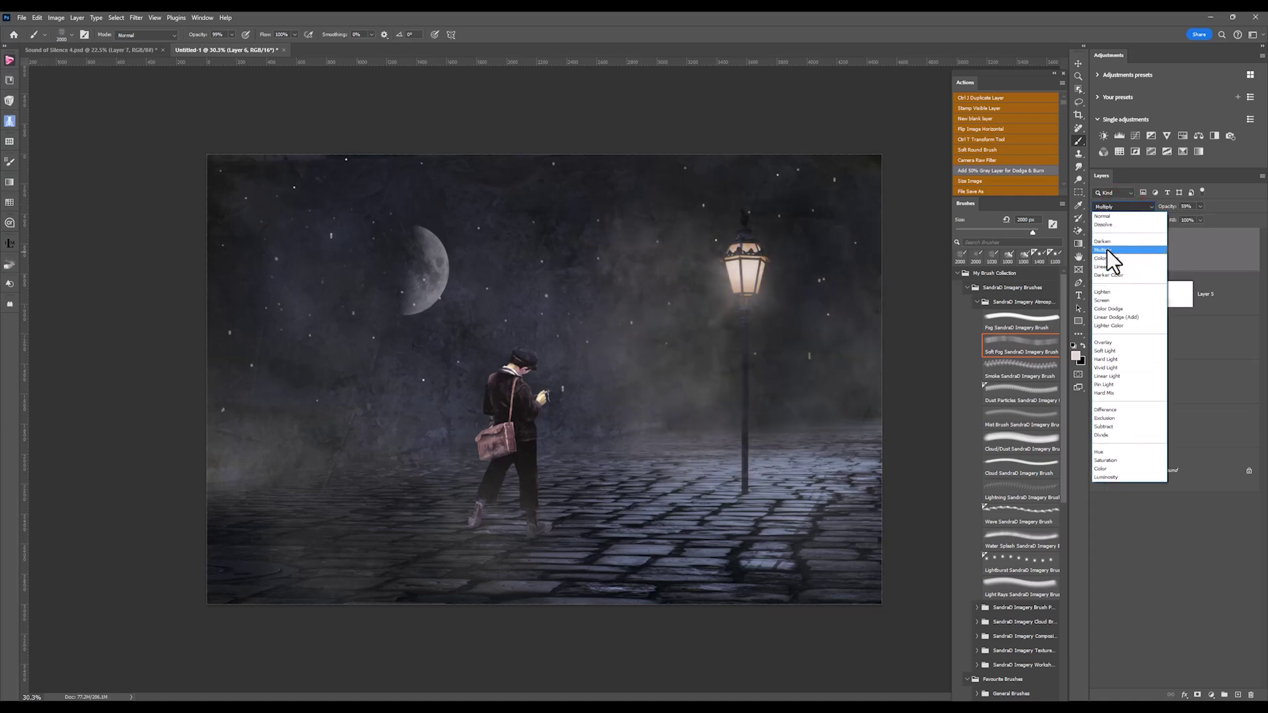
{"action": "key", "text": "Up"}
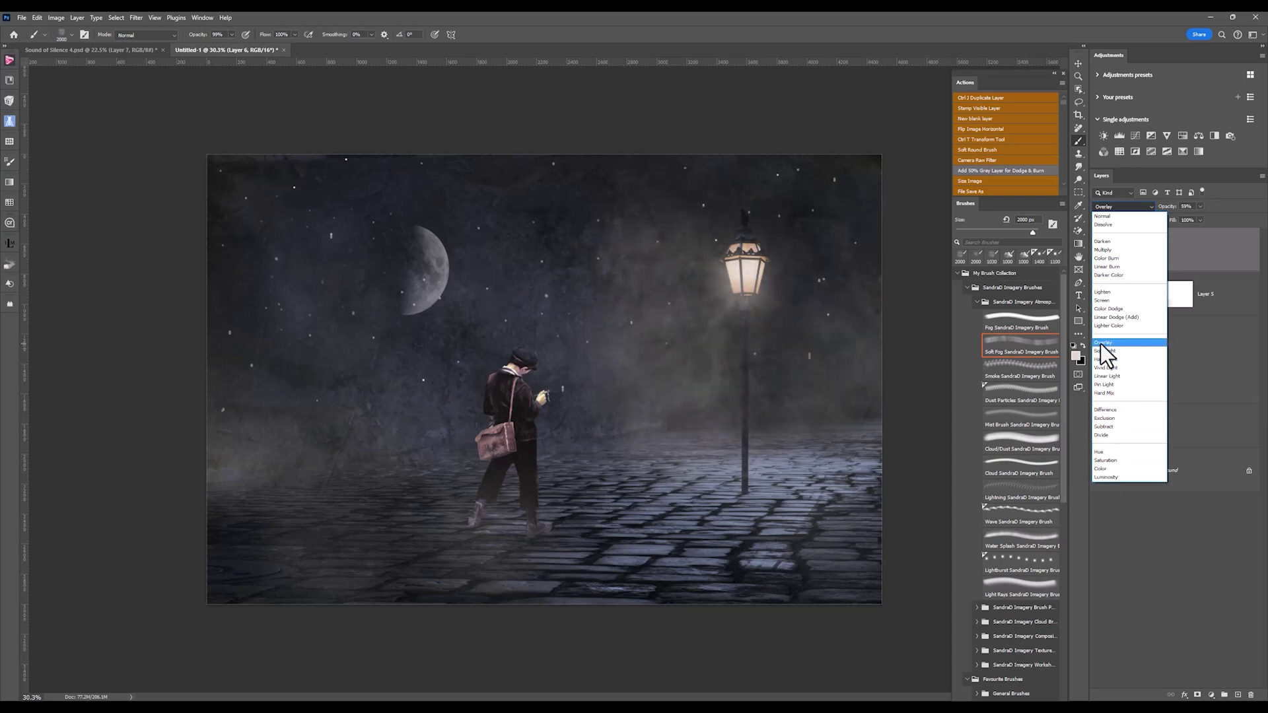
{"action": "left_click", "coordinate": [1101, 343]}
{"action": "left_click", "coordinate": [1201, 207]}
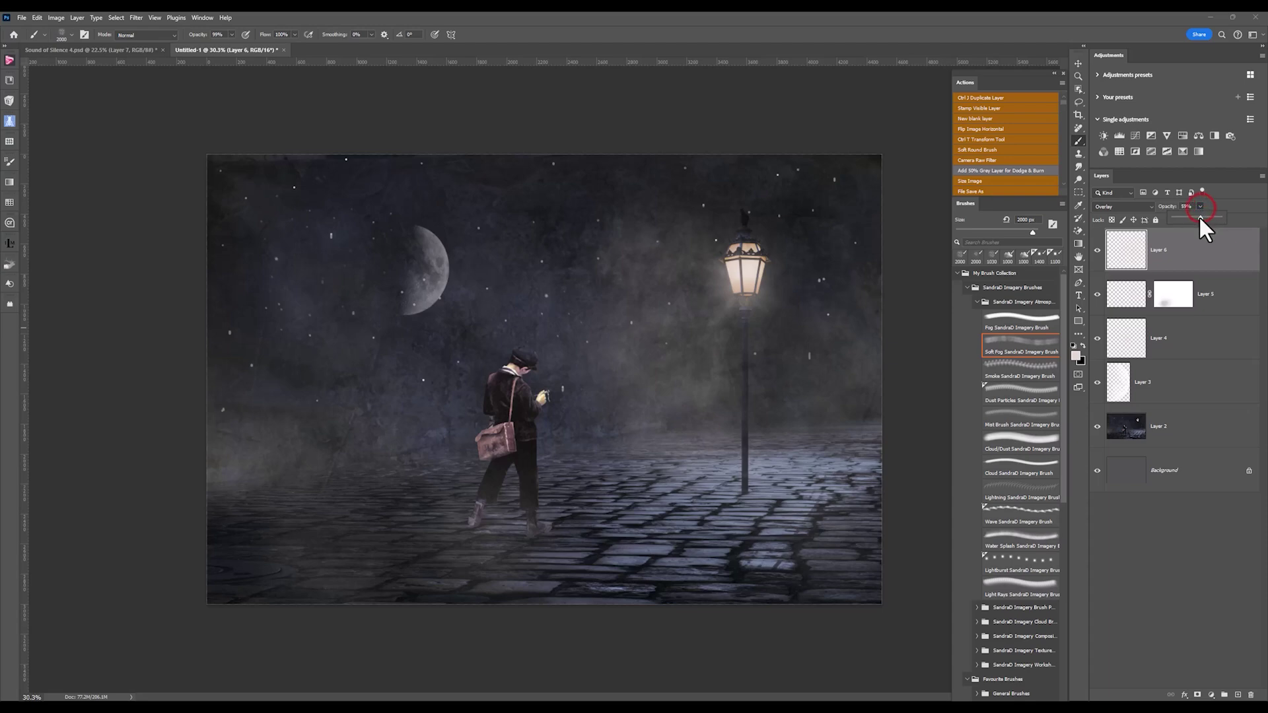